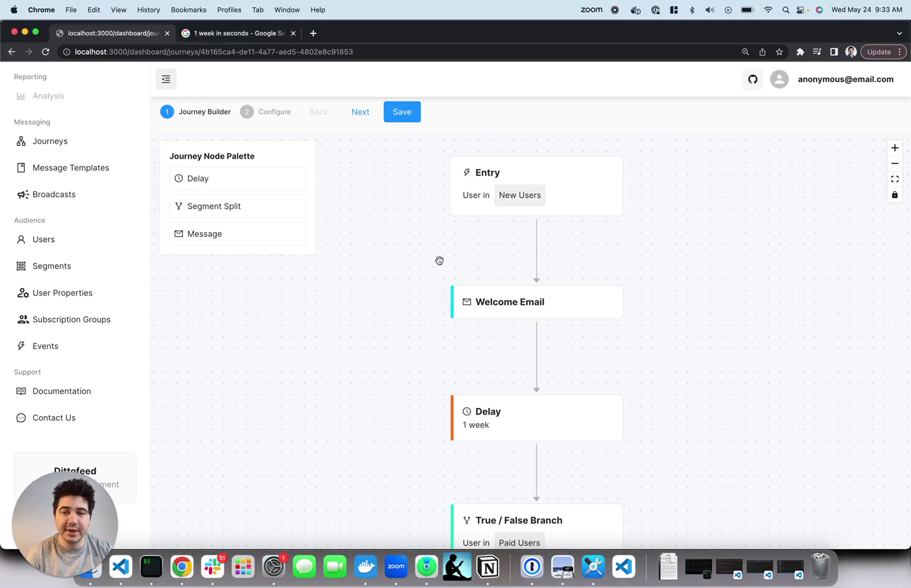
# Clone the dittofeed repository over SSH into the presentation folder with git clone.
pyautogui.scroll(-6, 392, 304)
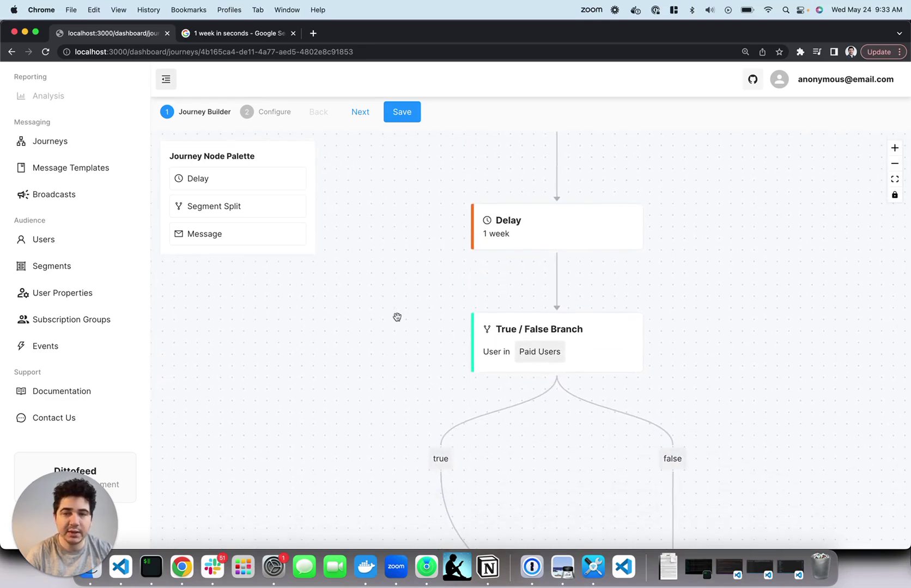
pyautogui.scroll(-4, 390, 284)
pyautogui.scroll(-8, 454, 406)
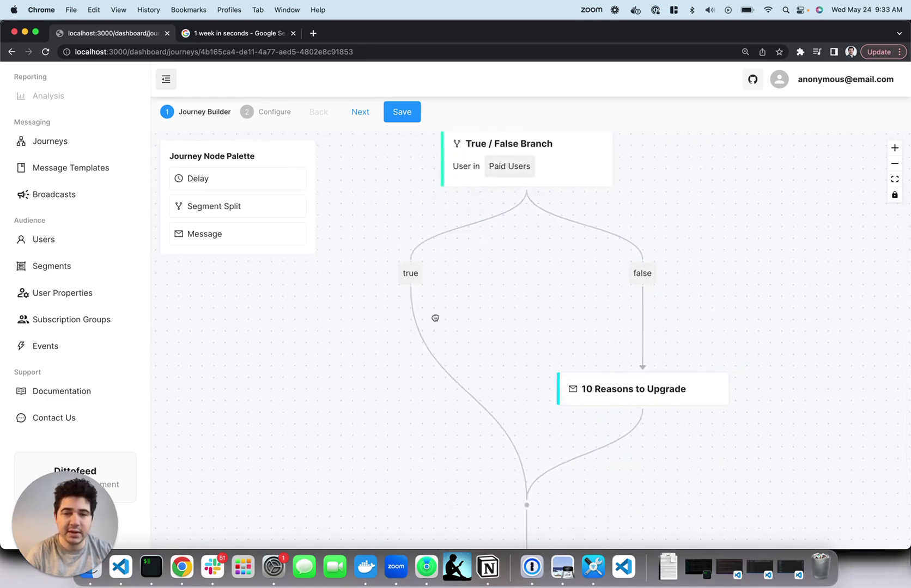
pyautogui.scroll(-1, 402, 338)
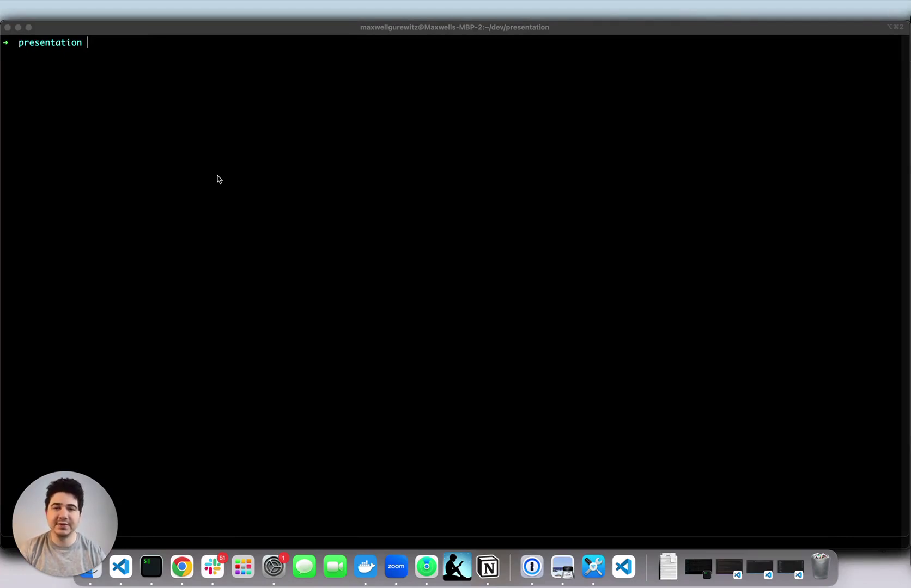
pyautogui.press('super+Tab')
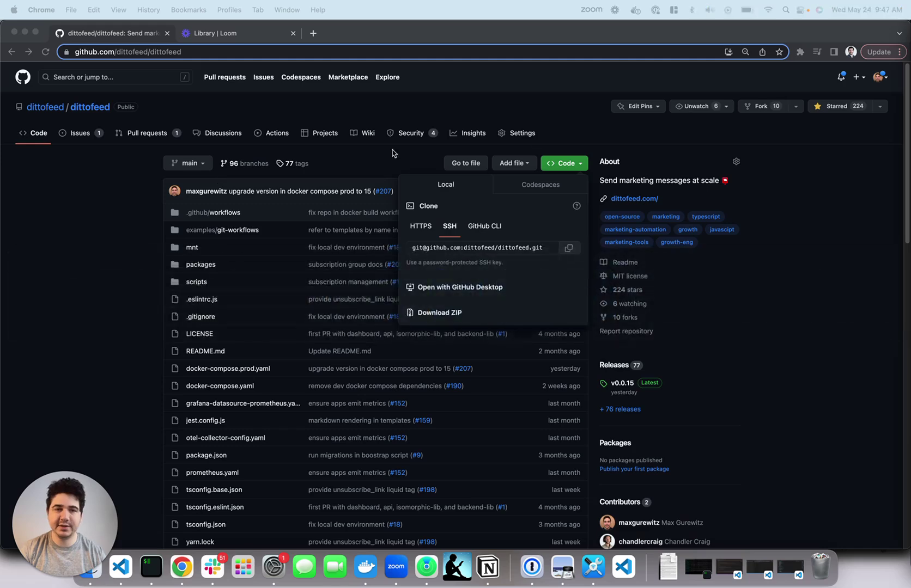
pyautogui.click(568, 248)
pyautogui.press('super+Tab')
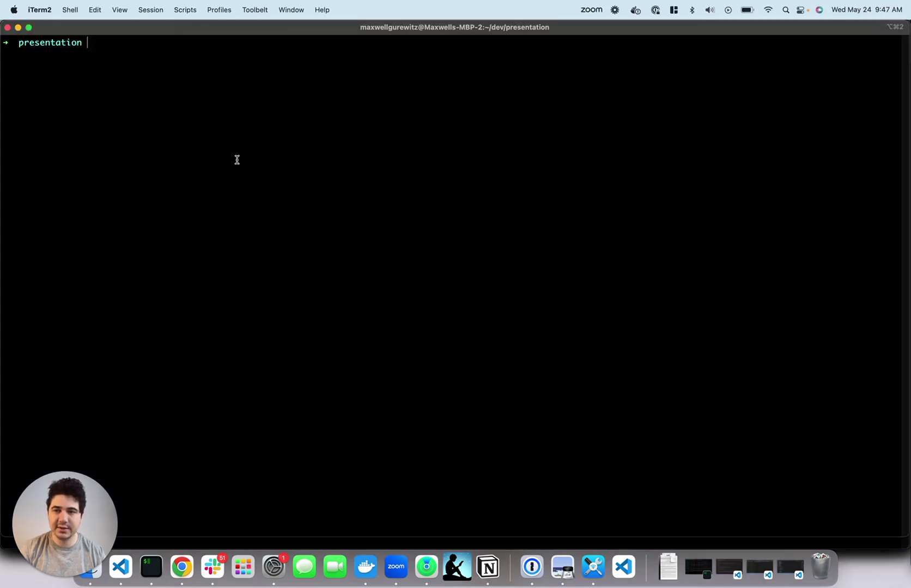
pyautogui.write('git clone')
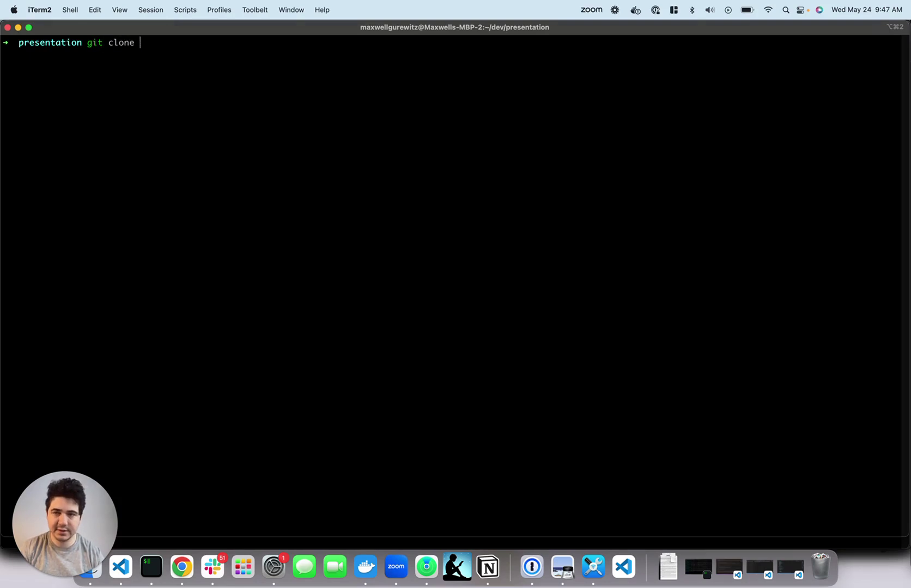
pyautogui.press('super+v')
pyautogui.press('Return')
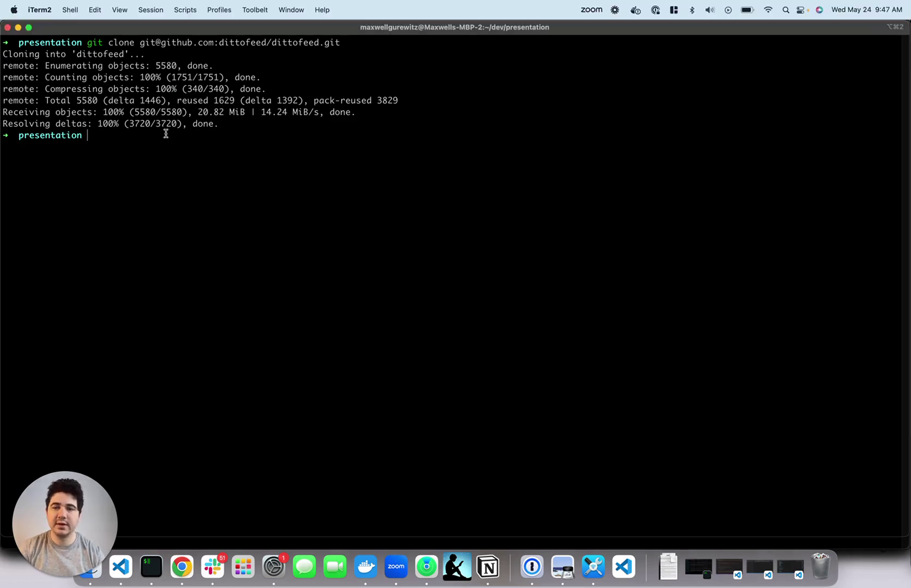
# Change into the cloned dittofeed directory.
pyautogui.write('cd di')
pyautogui.press('Tab')
pyautogui.press('Return')
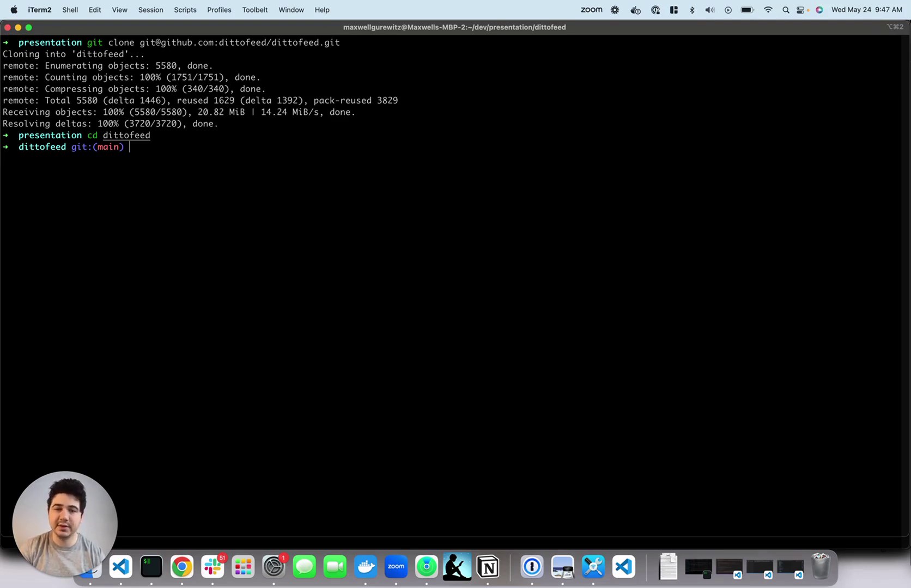
# Start Dittofeed's production services with docker compose using docker-compose.prod.yaml.
pyautogui.write('docker compo')
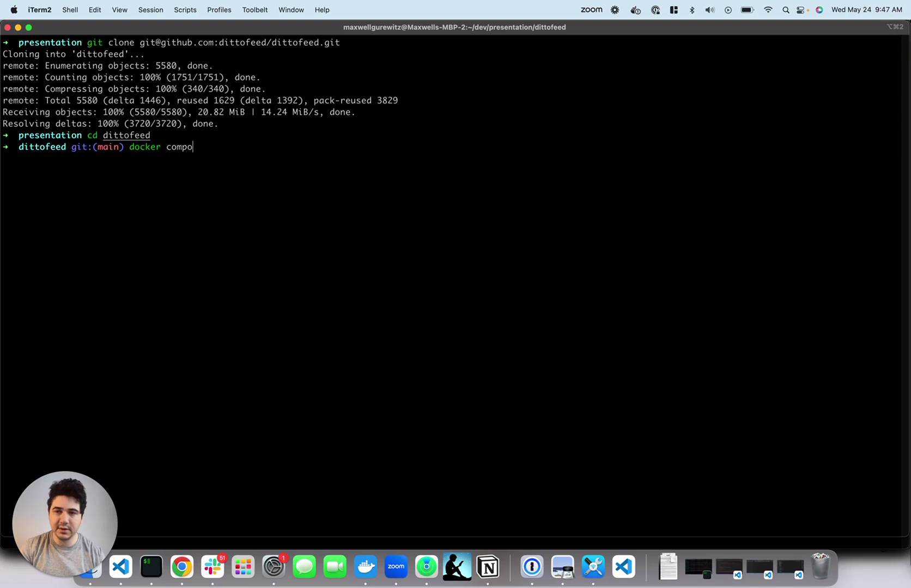
pyautogui.write('se up')
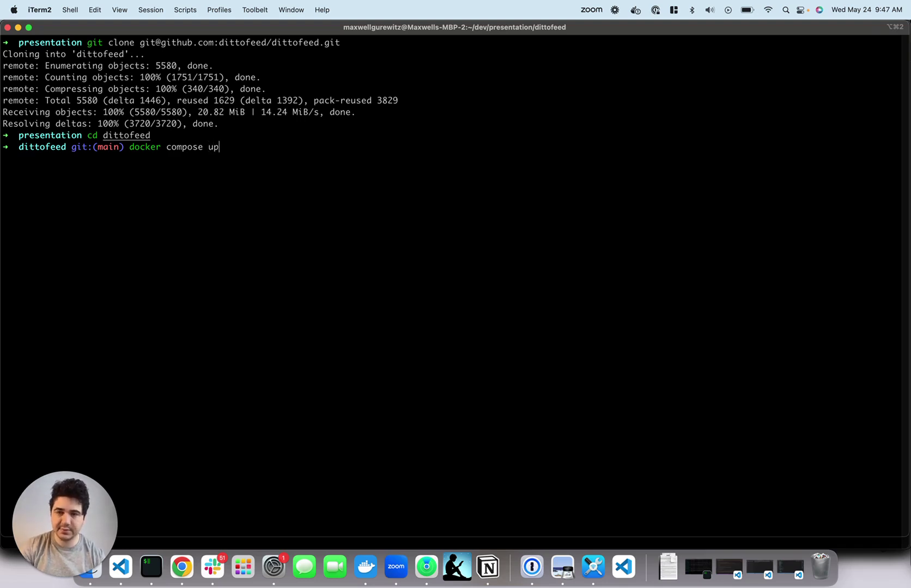
pyautogui.write('-f docker')
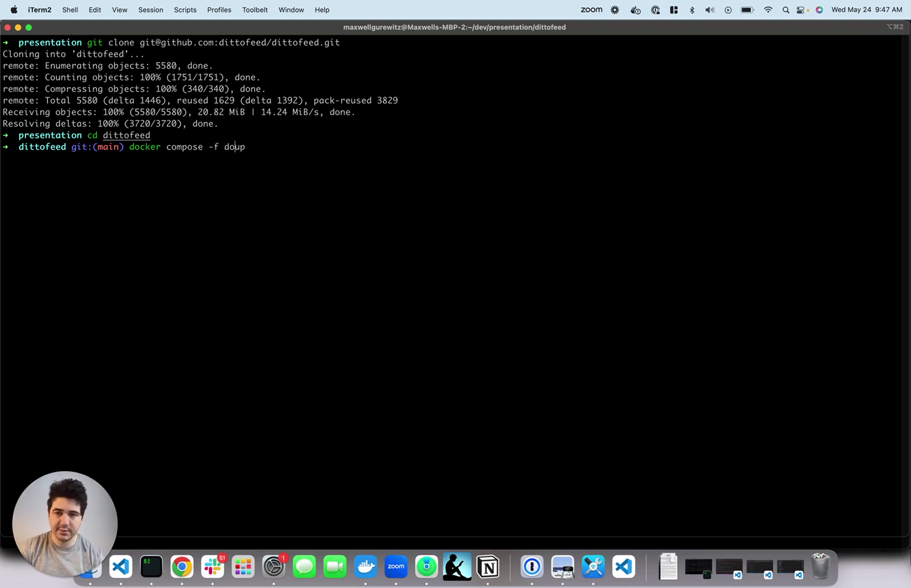
pyautogui.write('-compose.prod.')
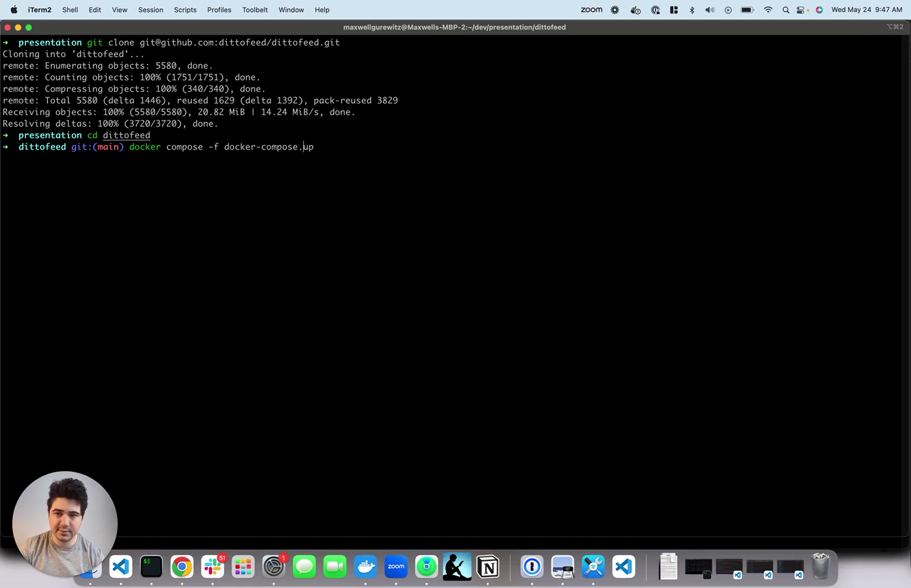
pyautogui.write('yaml')
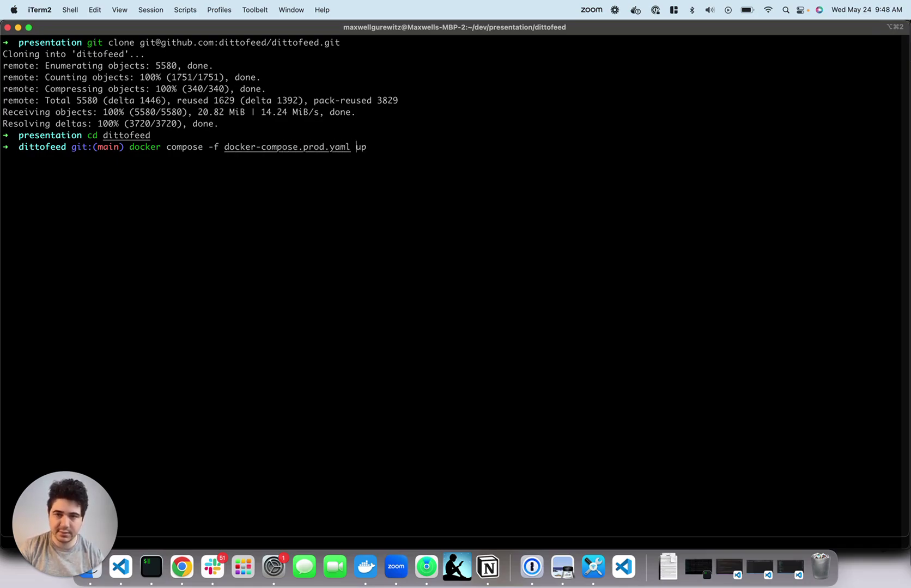
pyautogui.press('Return')
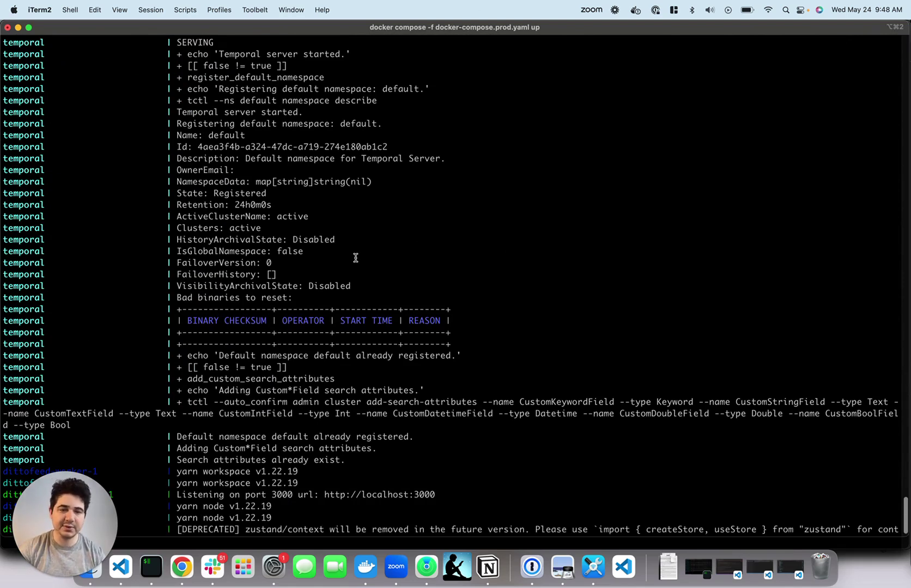
# Run ./scripts/bootstrap.sh in a second terminal tab.
pyautogui.press('super+t')
pyautogui.write('./scrip')
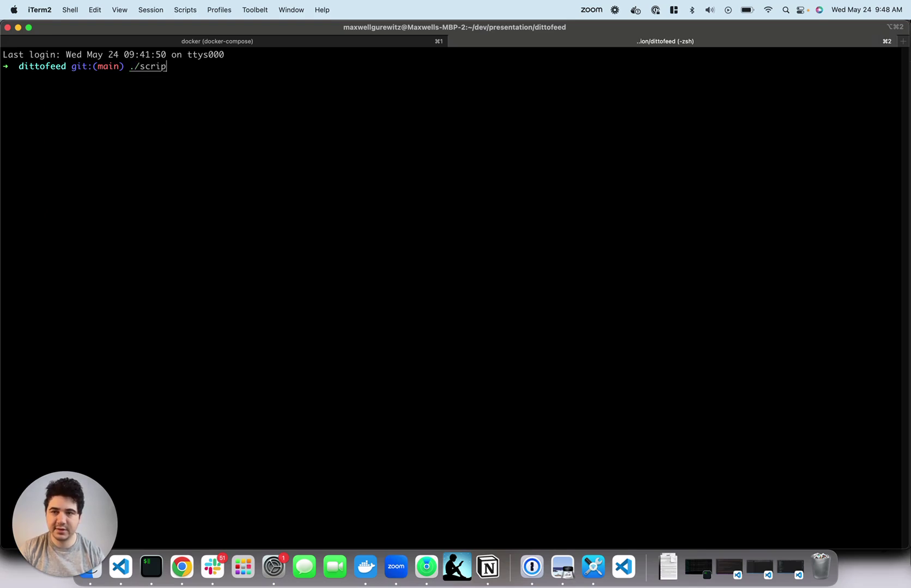
pyautogui.press('Tab')
pyautogui.write('b')
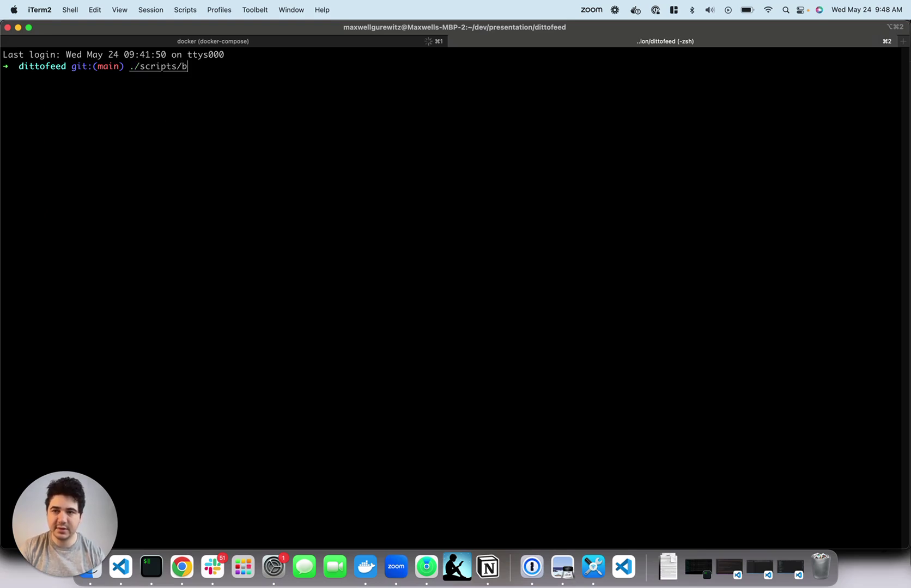
pyautogui.press('Tab')
pyautogui.write('.sh')
pyautogui.press('Return')
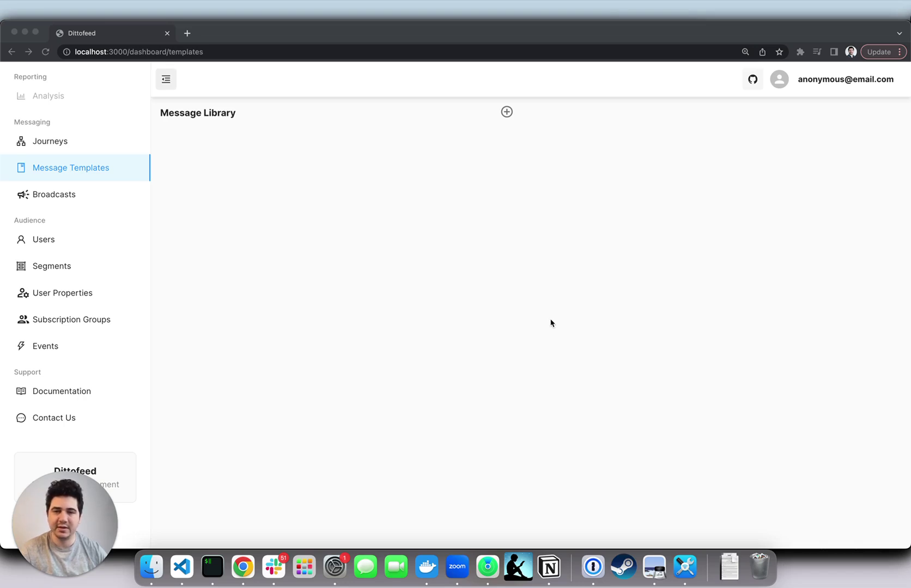
# Create a new email template named Welcome Email.
pyautogui.click(581, 184)
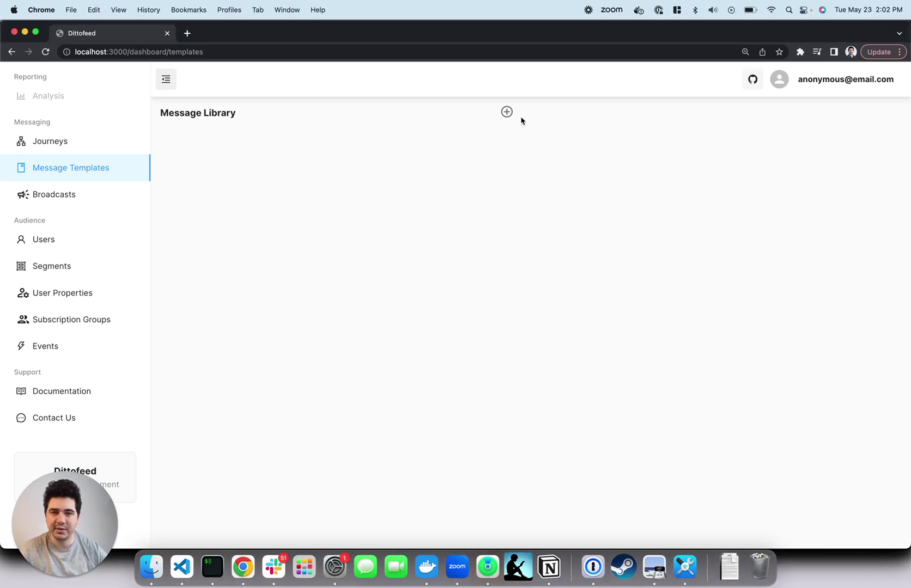
pyautogui.click(507, 111)
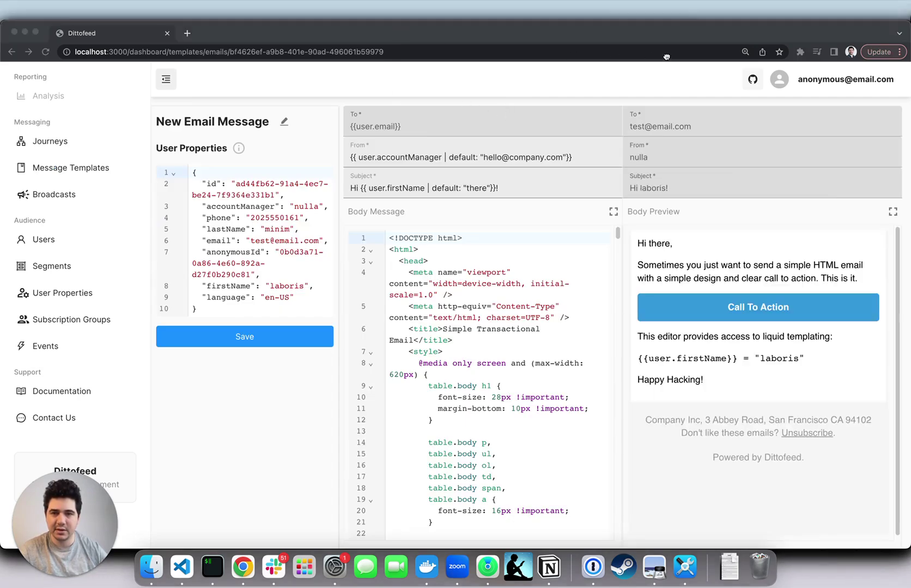
pyautogui.click(283, 122)
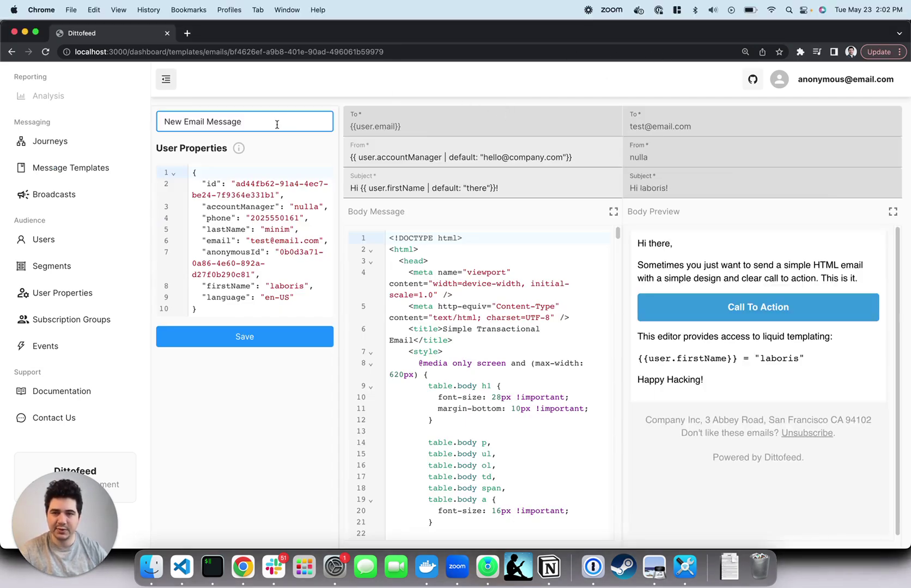
pyautogui.moveTo(277, 121); pyautogui.dragTo(163, 120)
pyautogui.write('Welcome')
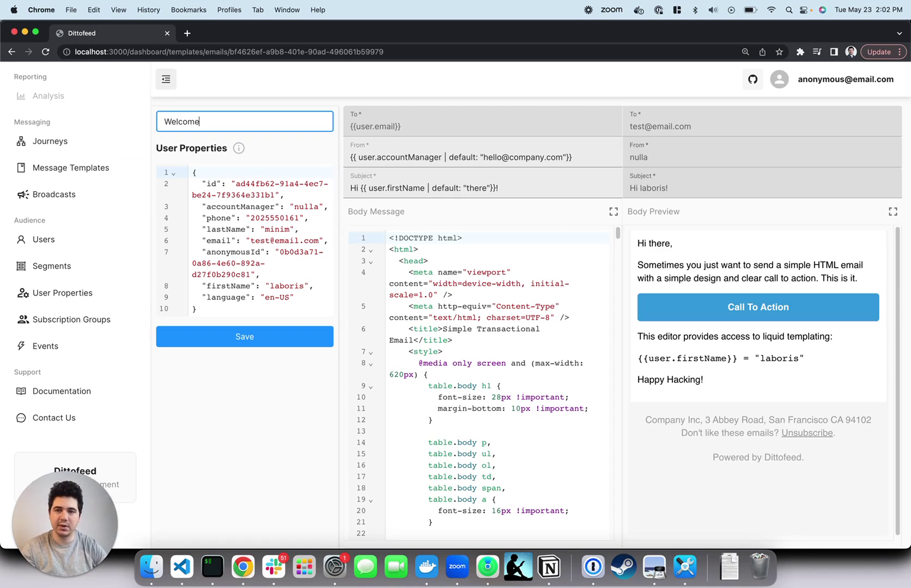
pyautogui.write(' Email')
pyautogui.press('Return')
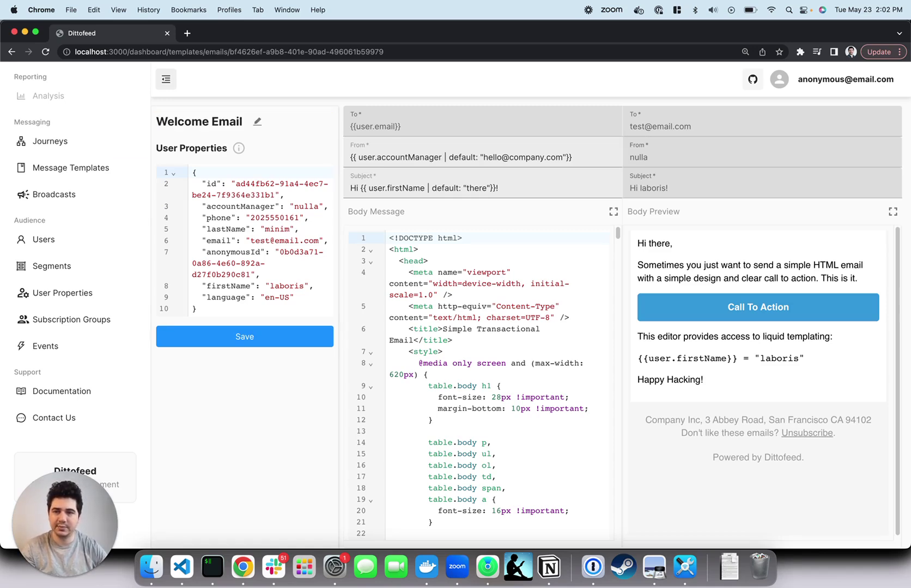
# Replace the template body with the welcome.html code and save it.
pyautogui.click(481, 328)
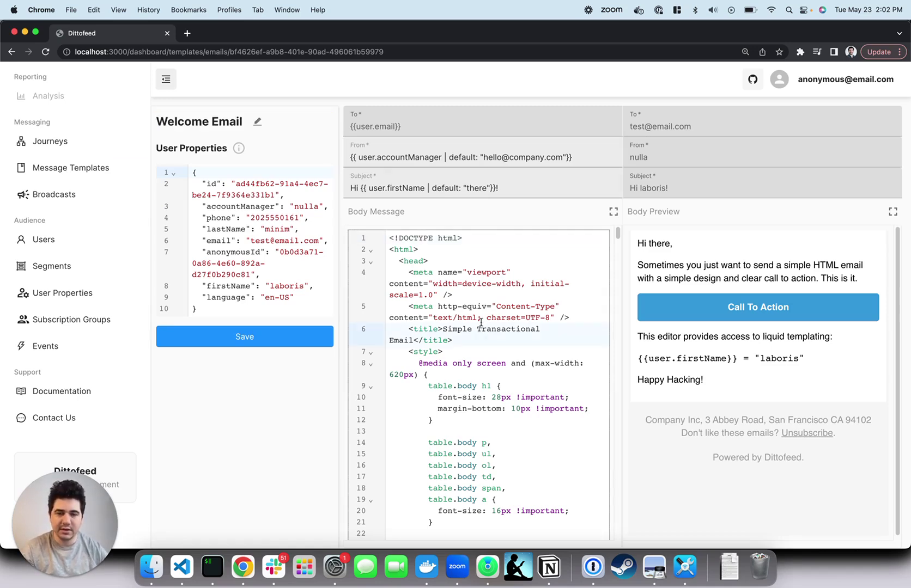
pyautogui.press('super+Tab')
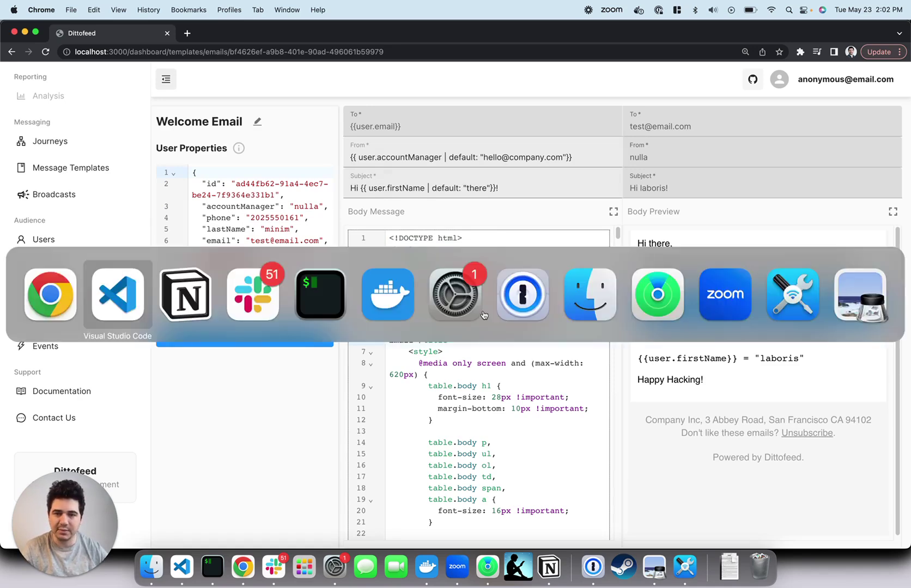
pyautogui.press('super+a')
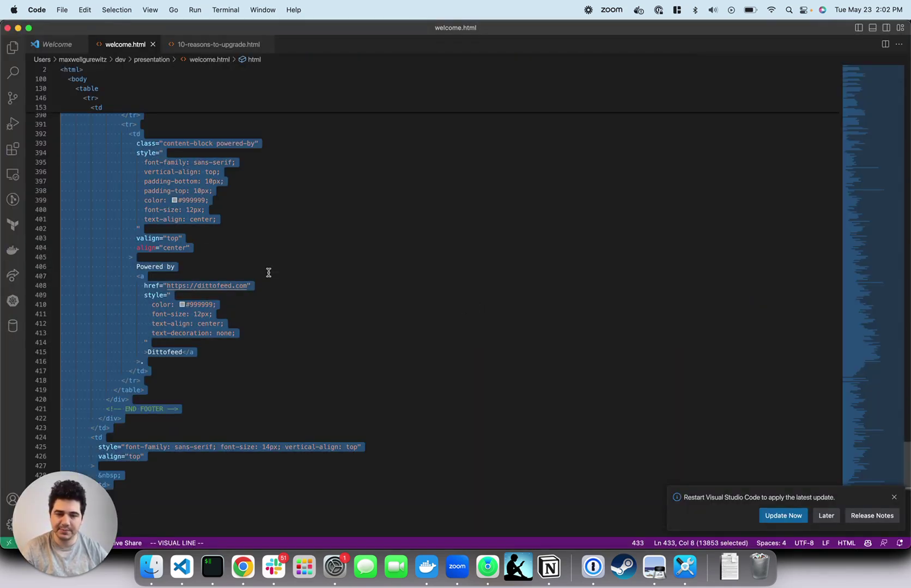
pyautogui.press('super+c')
pyautogui.press('super+Tab')
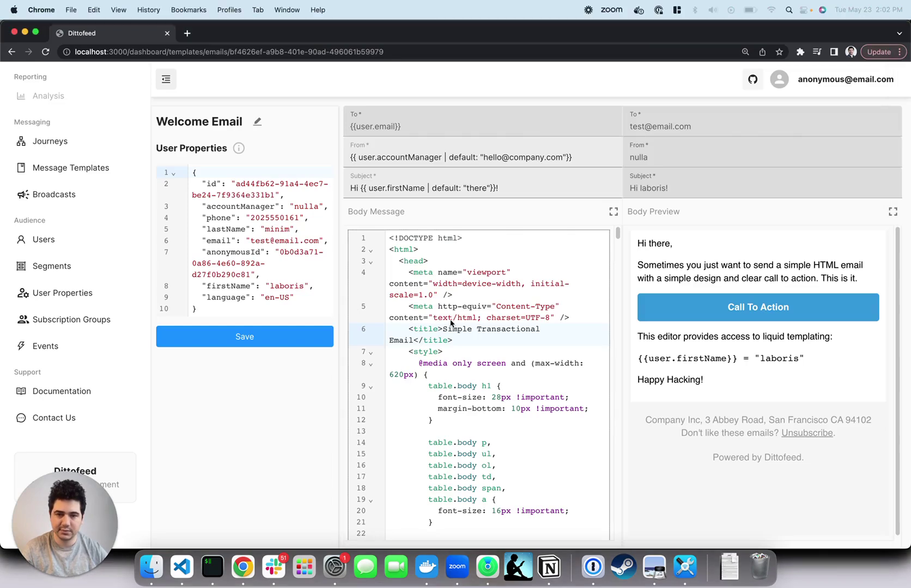
pyautogui.press('super+a')
pyautogui.press('super+v')
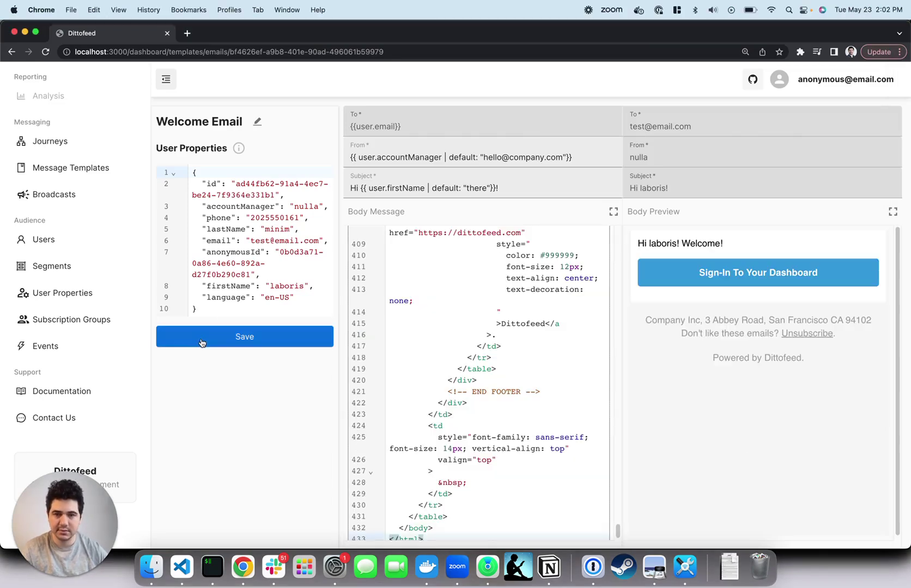
pyautogui.click(203, 337)
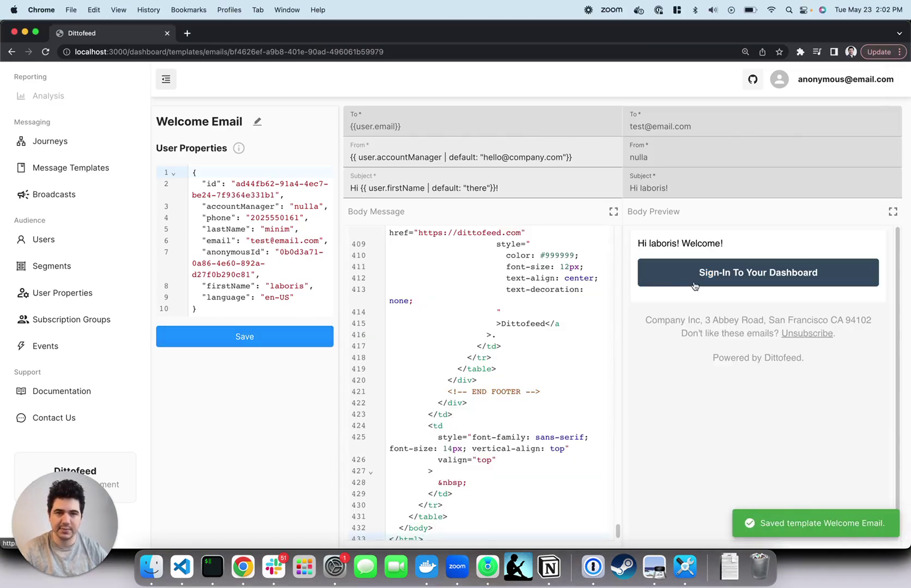
# Create another email template titled 10 Reasons to Upgrade.
pyautogui.click(83, 176)
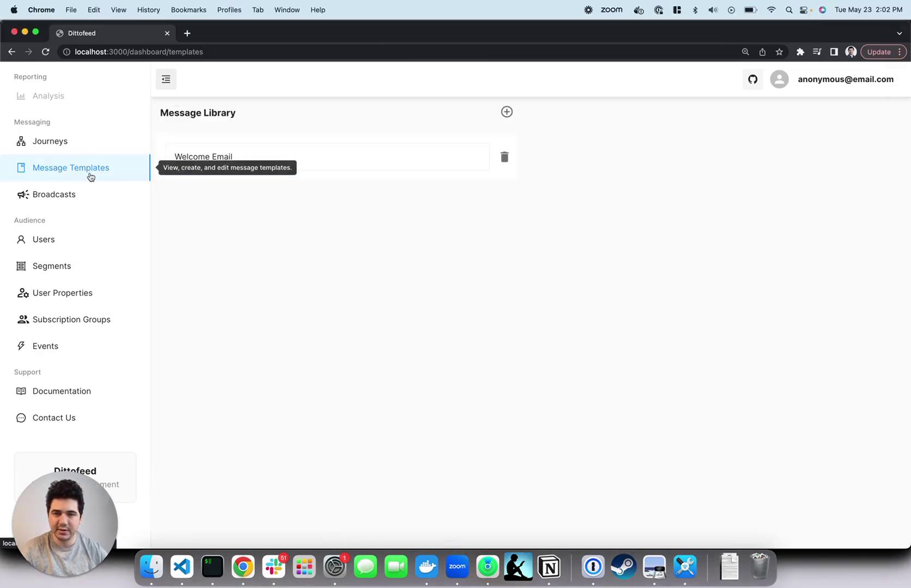
pyautogui.click(507, 113)
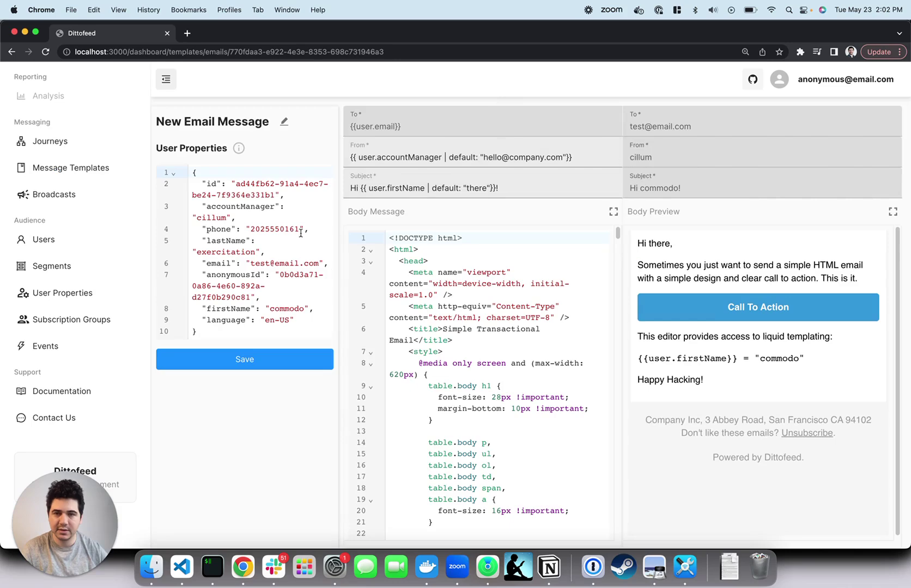
pyautogui.click(281, 122)
pyautogui.press('super+a')
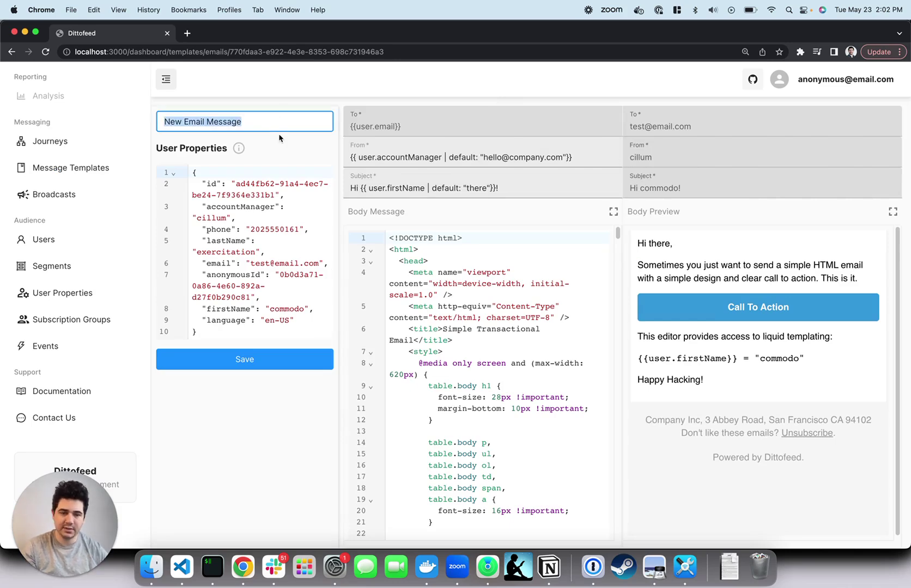
pyautogui.write('10 Rea')
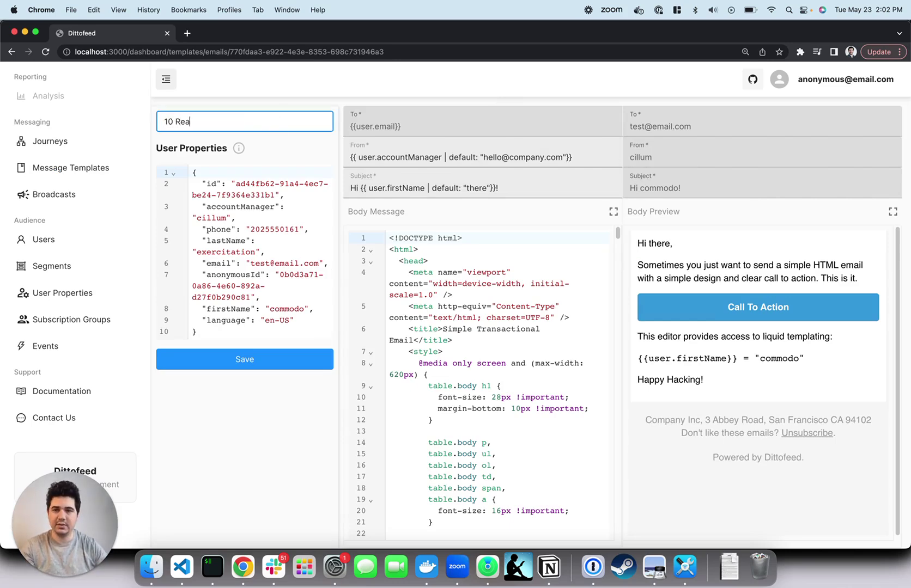
pyautogui.write('sons to Upgrade')
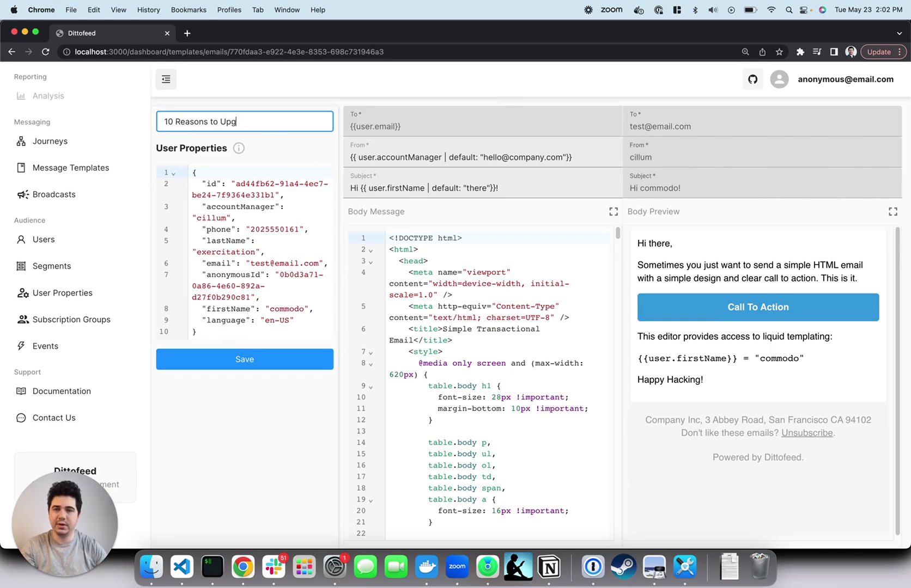
pyautogui.click(419, 280)
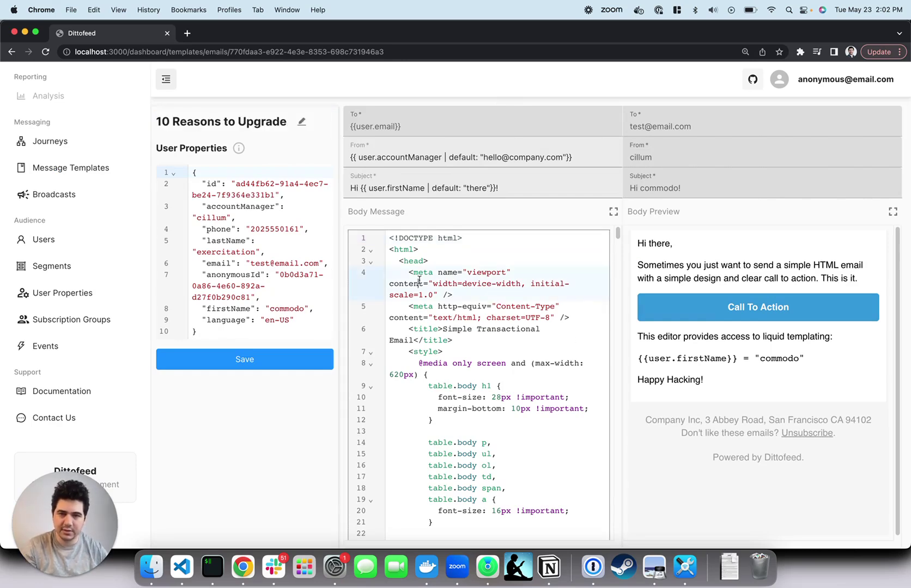
# Fill the body with the 10-reasons-to-upgrade.html code and save the template.
pyautogui.press('super+Tab')
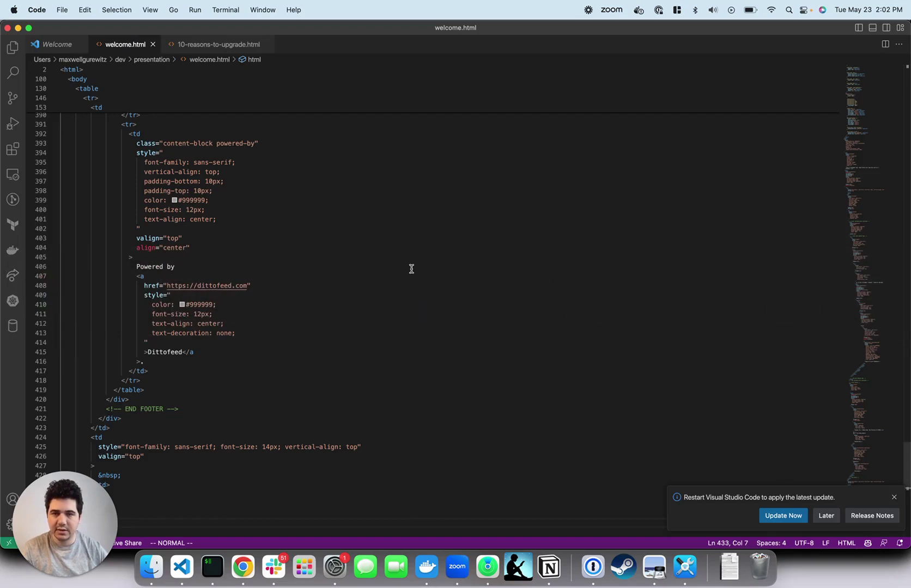
pyautogui.click(218, 44)
pyautogui.press('g')
pyautogui.press('g')
pyautogui.hotkey('shift', 'v')
pyautogui.hotkey('shift', 'g')
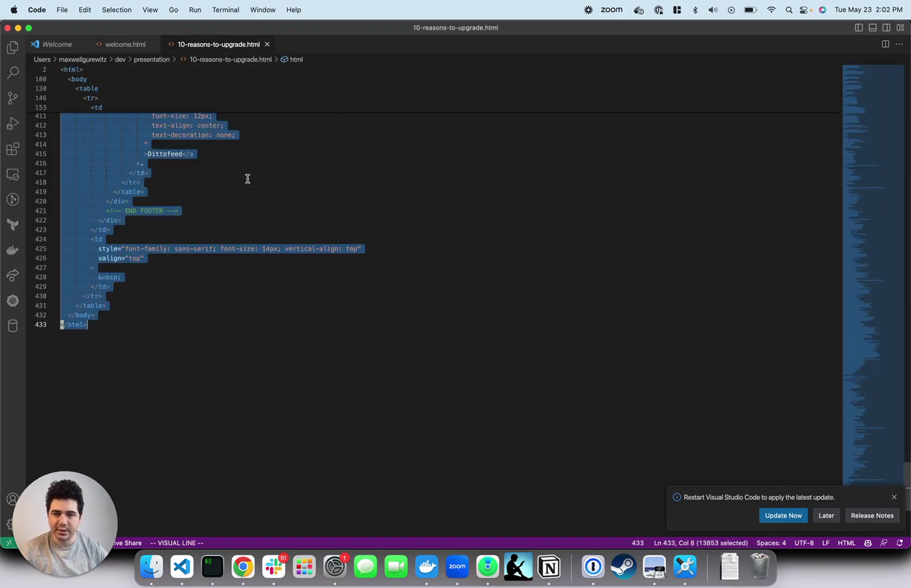
pyautogui.press('super+c')
pyautogui.press('super+Tab')
pyautogui.press('super+a')
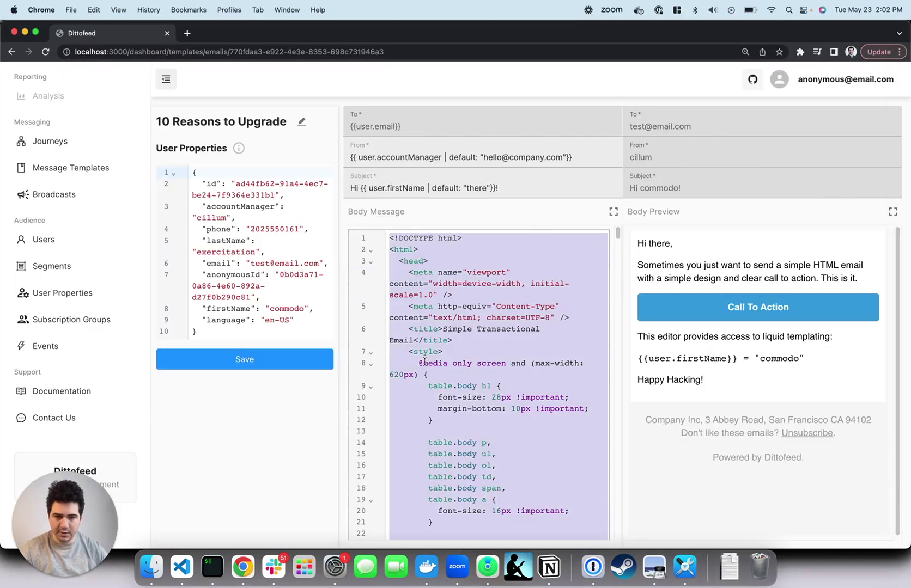
pyautogui.press('super+v')
pyautogui.press('super+s')
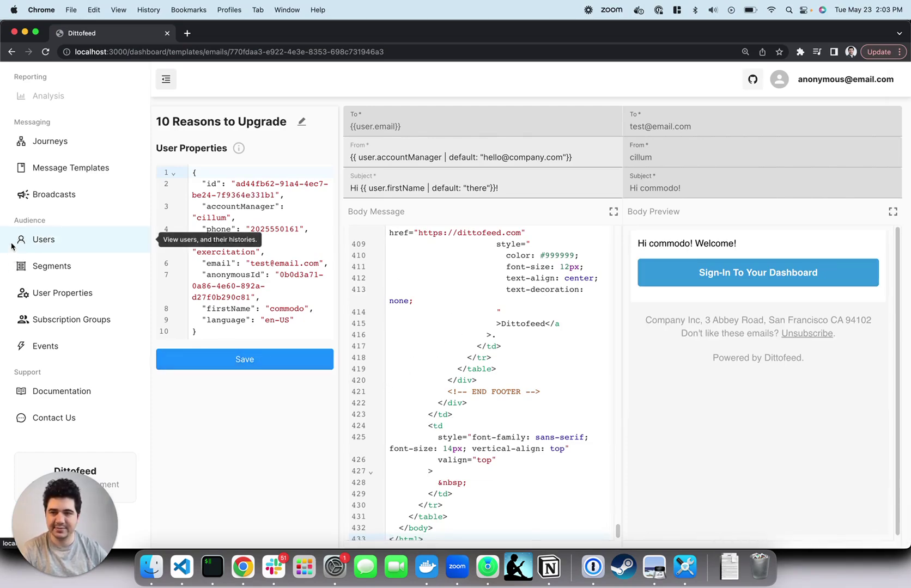
pyautogui.click(15, 266)
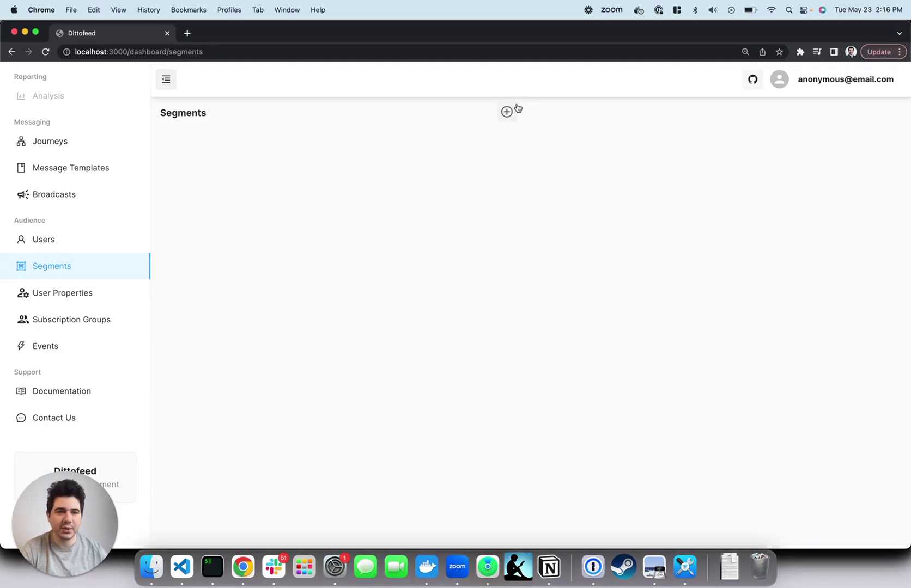
# Create a new segment named New Users.
pyautogui.click(507, 111)
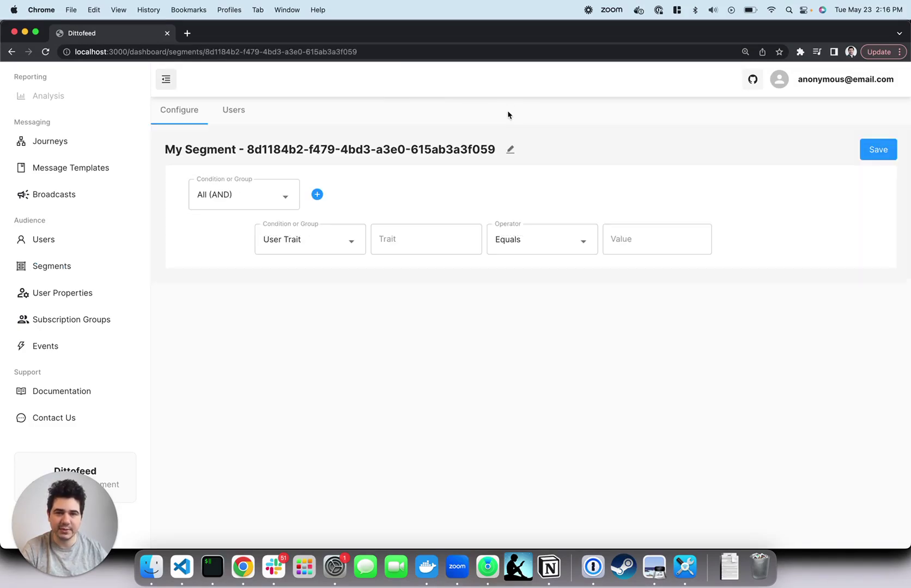
pyautogui.click(508, 152)
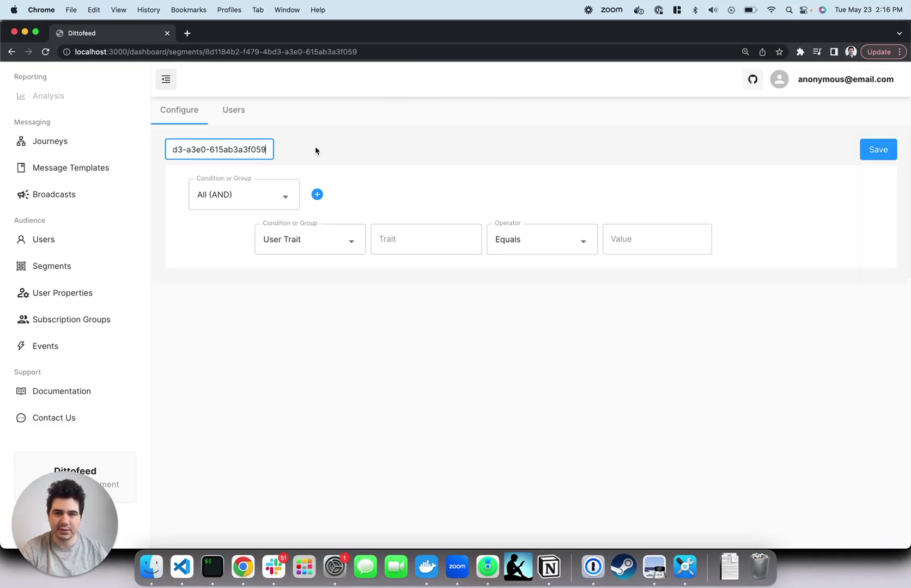
pyautogui.tripleClick(248, 149)
pyautogui.write('New Users')
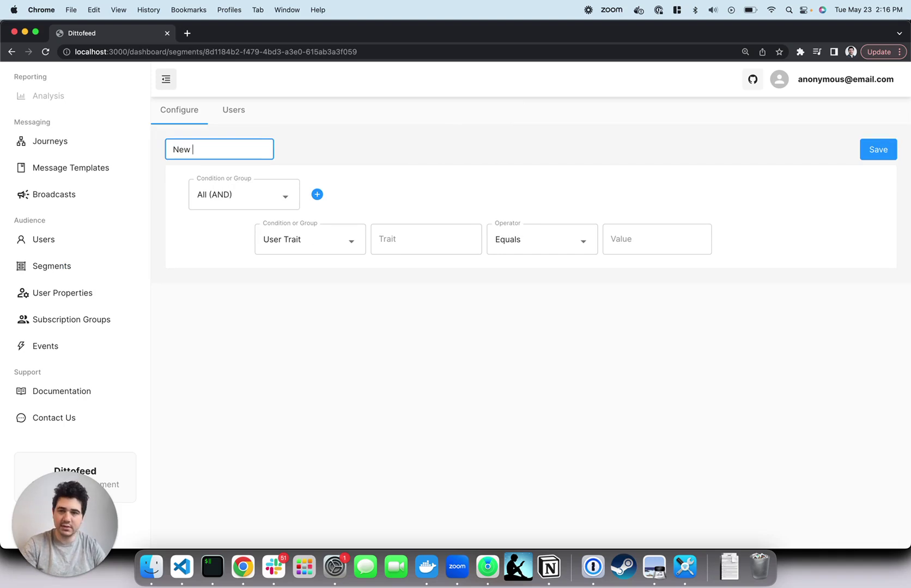
pyautogui.press('Return')
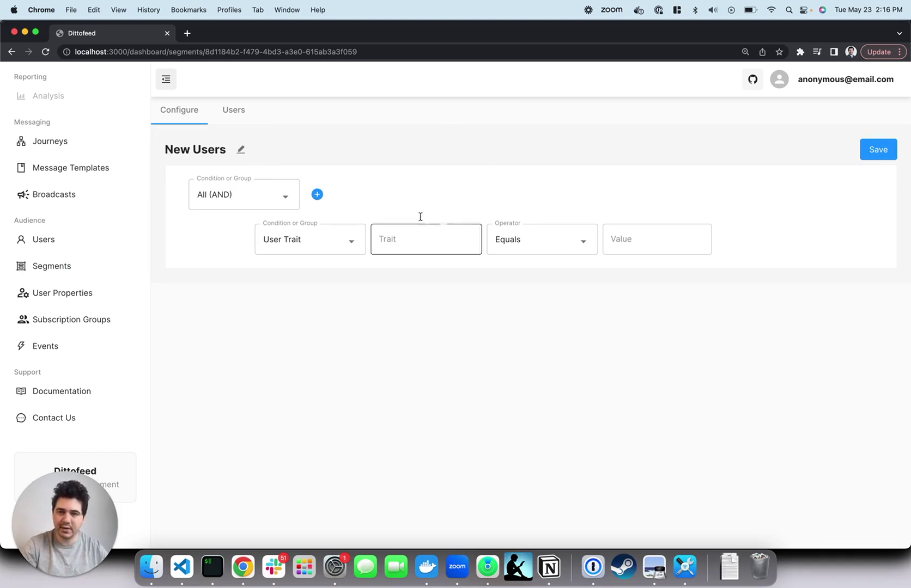
# Set its condition to user trait createdAt within 900 seconds and save.
pyautogui.click(272, 196)
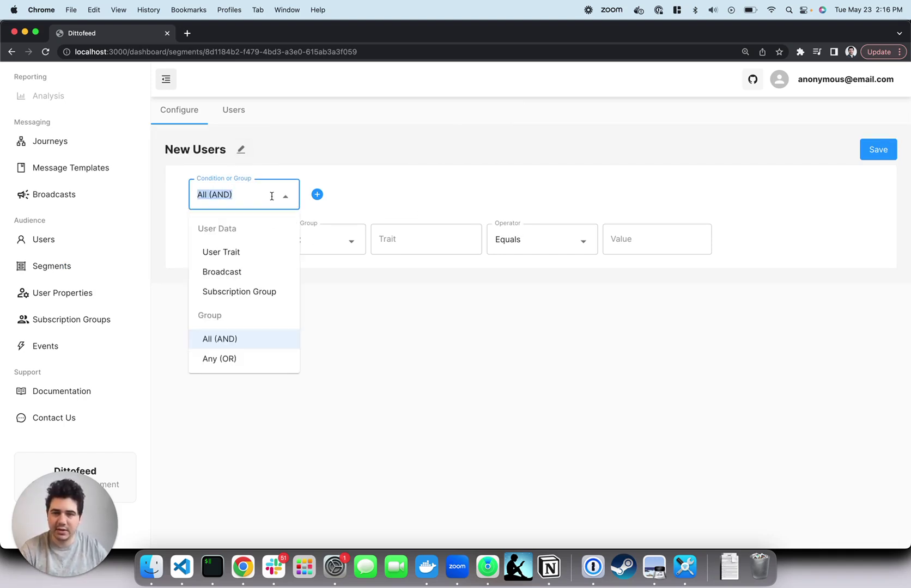
pyautogui.click(255, 258)
pyautogui.click(324, 191)
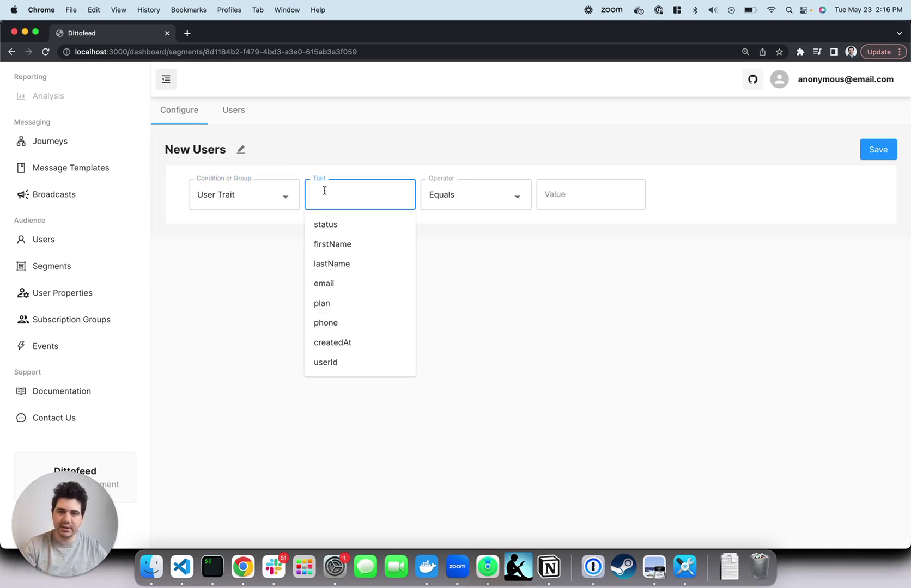
pyautogui.click(341, 342)
pyautogui.click(494, 201)
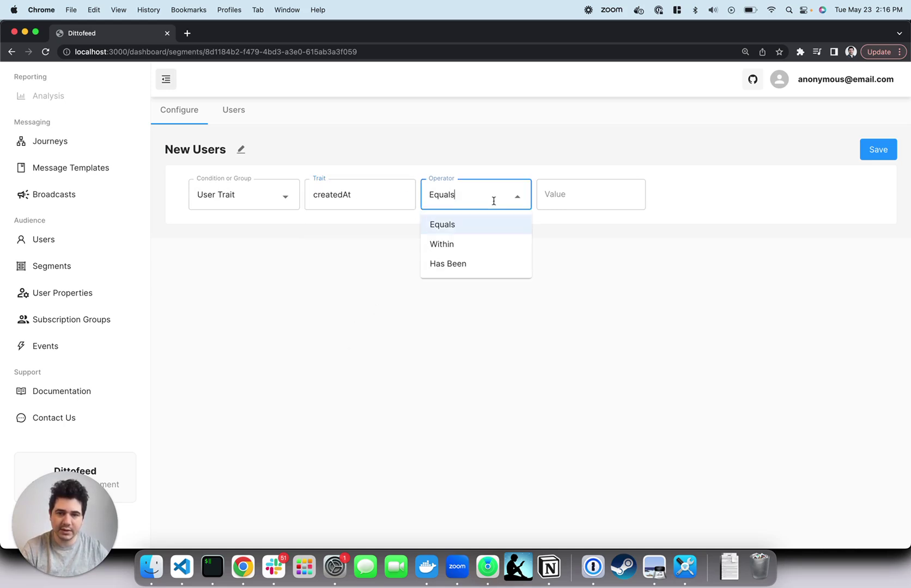
pyautogui.click(451, 247)
pyautogui.click(550, 202)
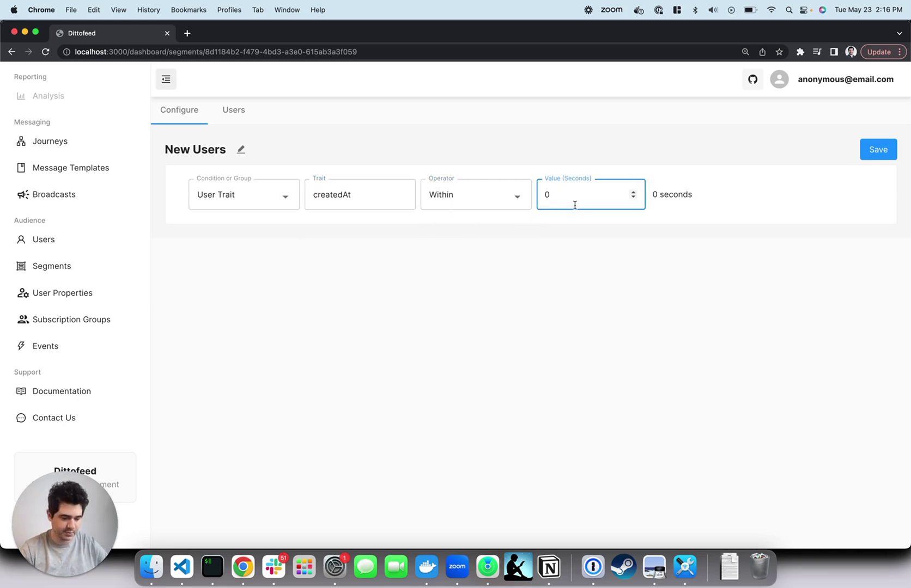
pyautogui.write('900')
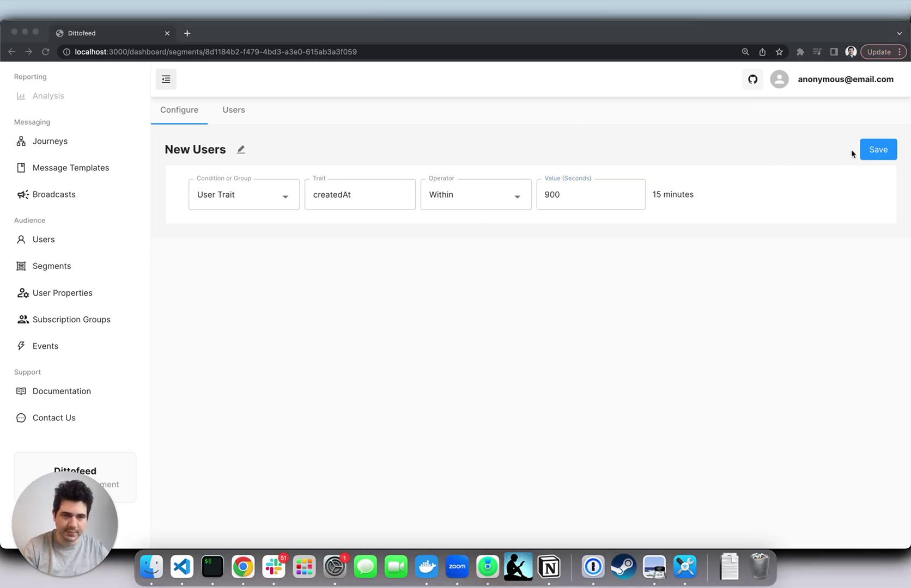
pyautogui.click(878, 150)
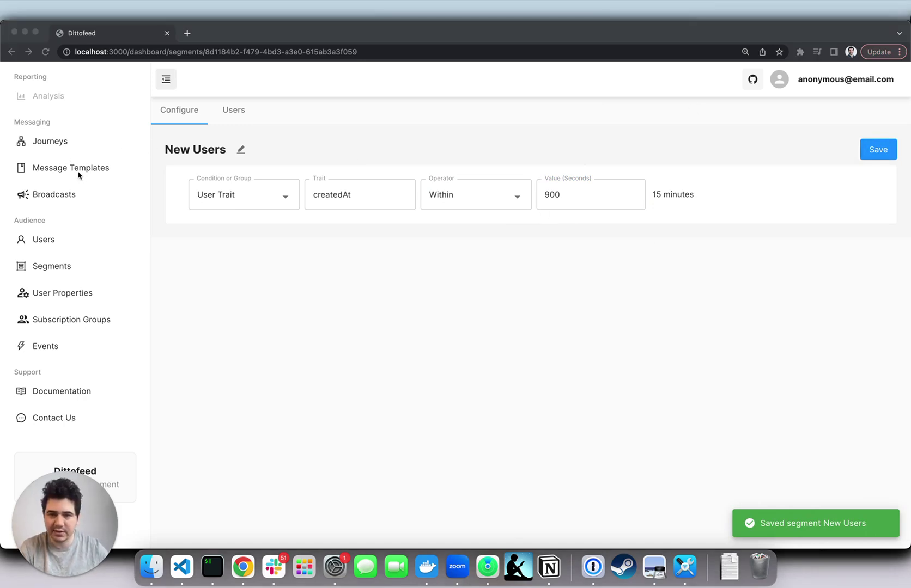
# Create another segment named Paid Users.
pyautogui.click(80, 266)
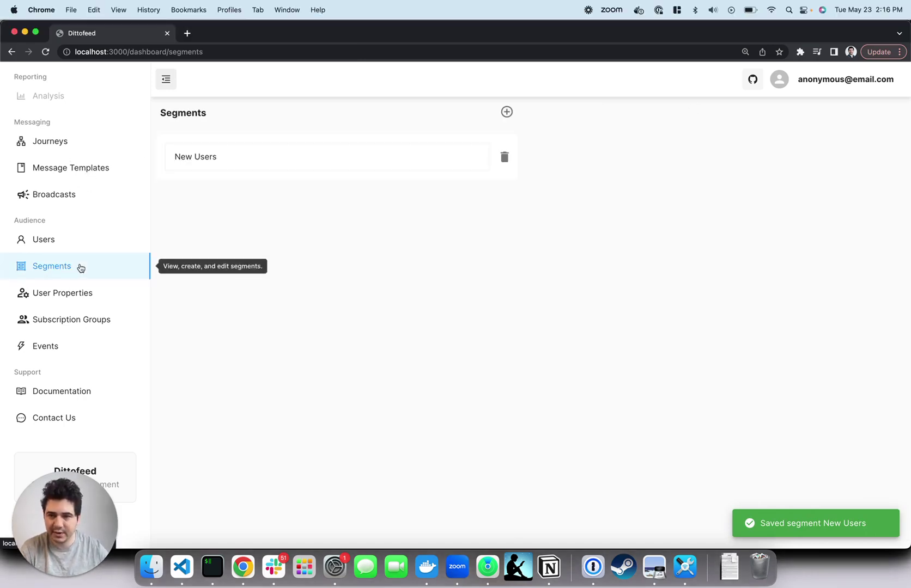
pyautogui.click(507, 112)
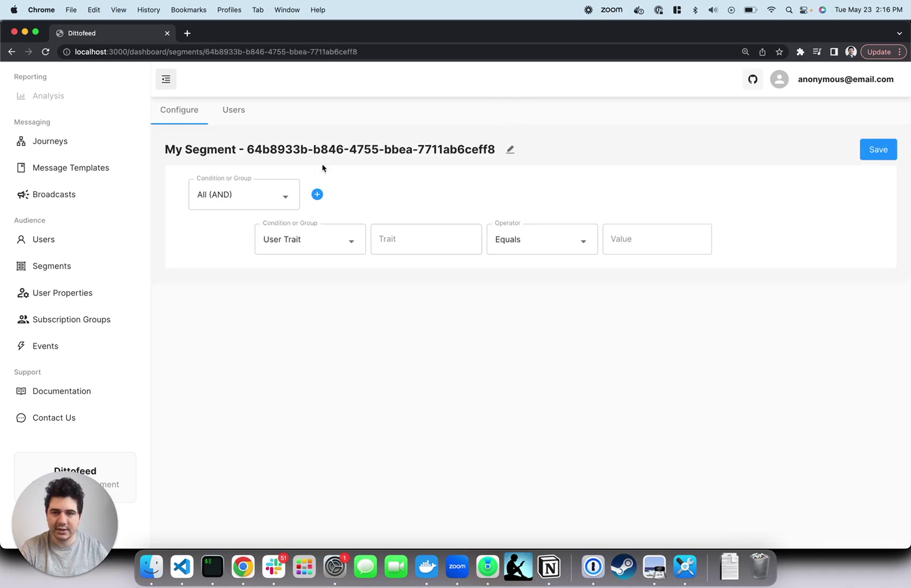
pyautogui.click(509, 148)
pyautogui.doubleClick(255, 150)
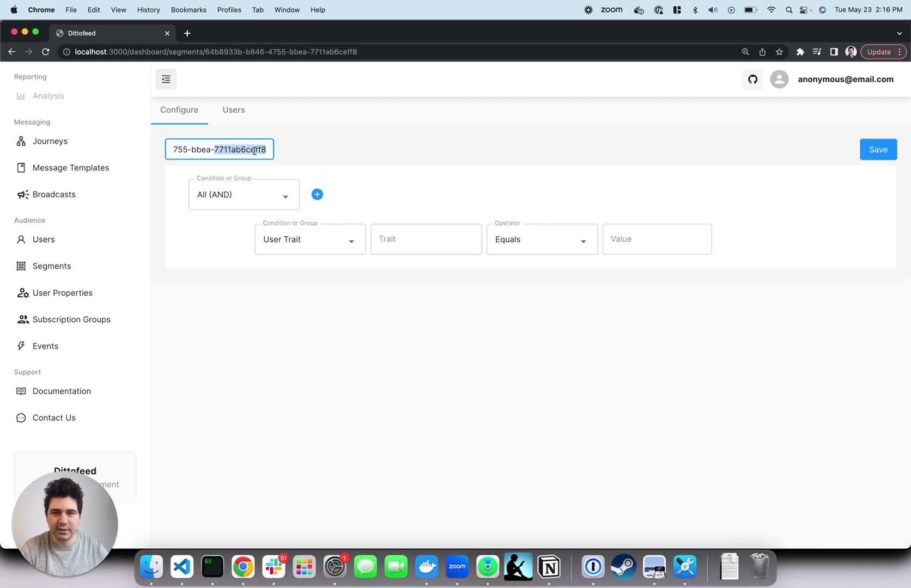
pyautogui.press('super+a')
pyautogui.write('P')
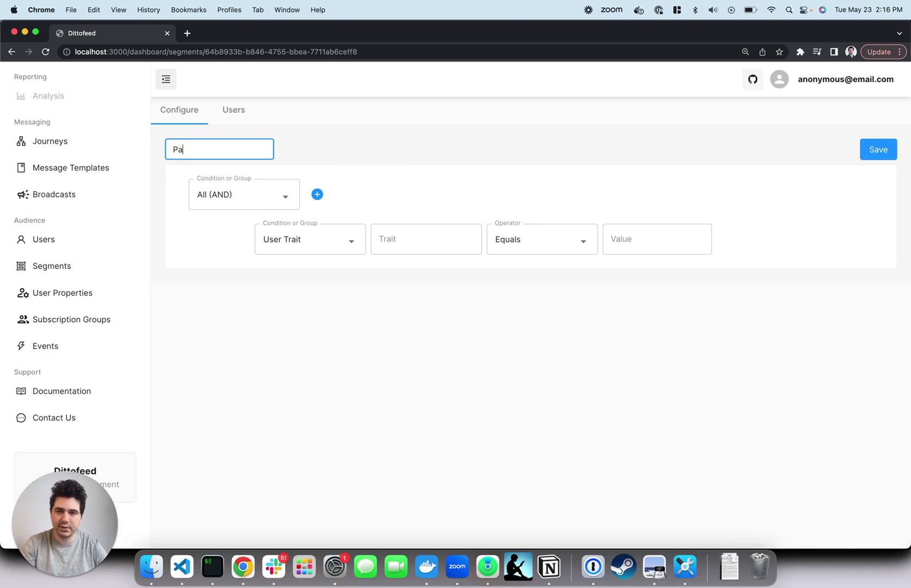
pyautogui.press('Return')
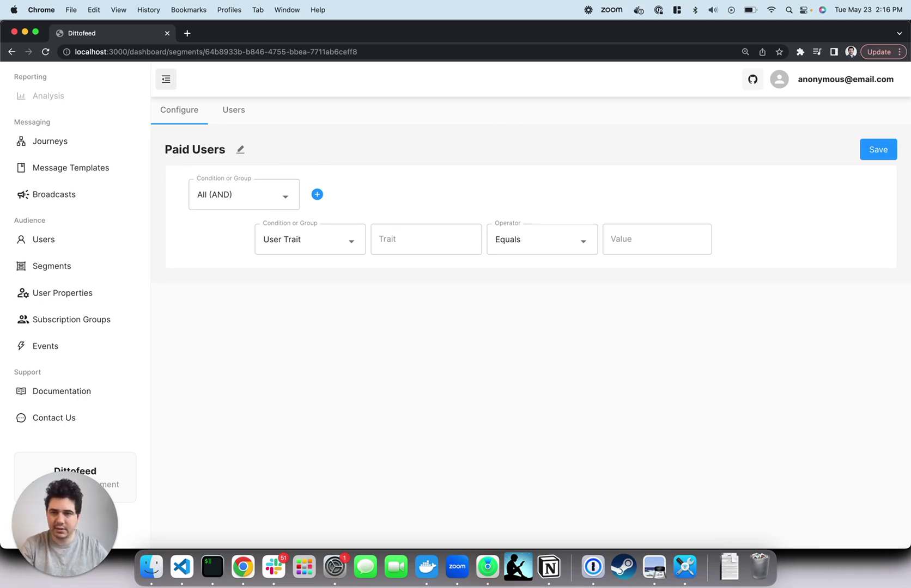
# Set its condition to user trait plan equals paid and save.
pyautogui.click(284, 197)
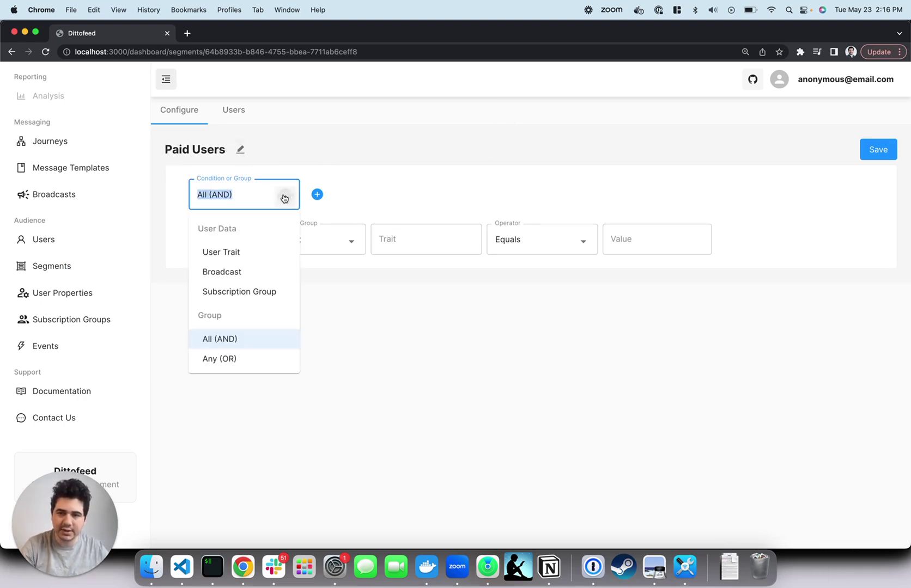
pyautogui.click(218, 251)
pyautogui.click(380, 198)
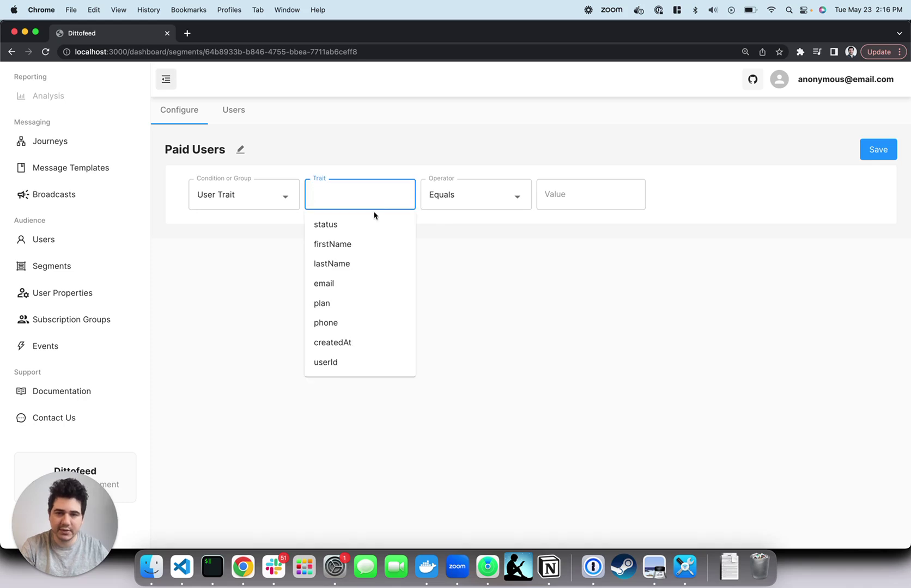
pyautogui.click(340, 309)
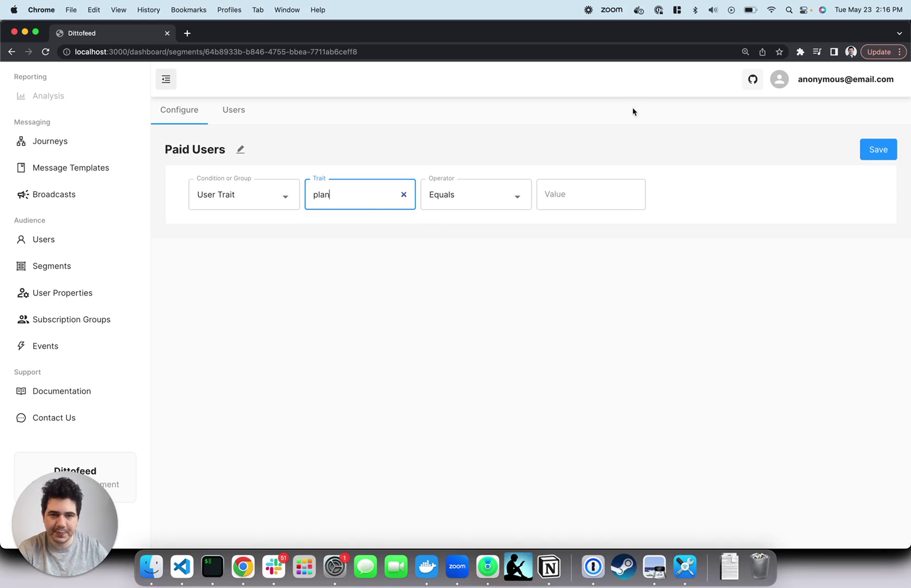
pyautogui.click(554, 196)
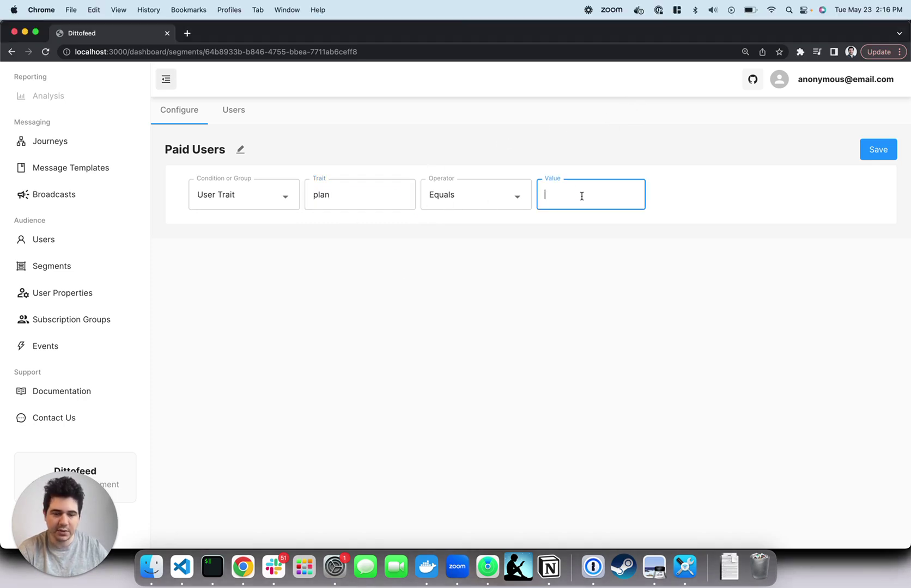
pyautogui.write('paid')
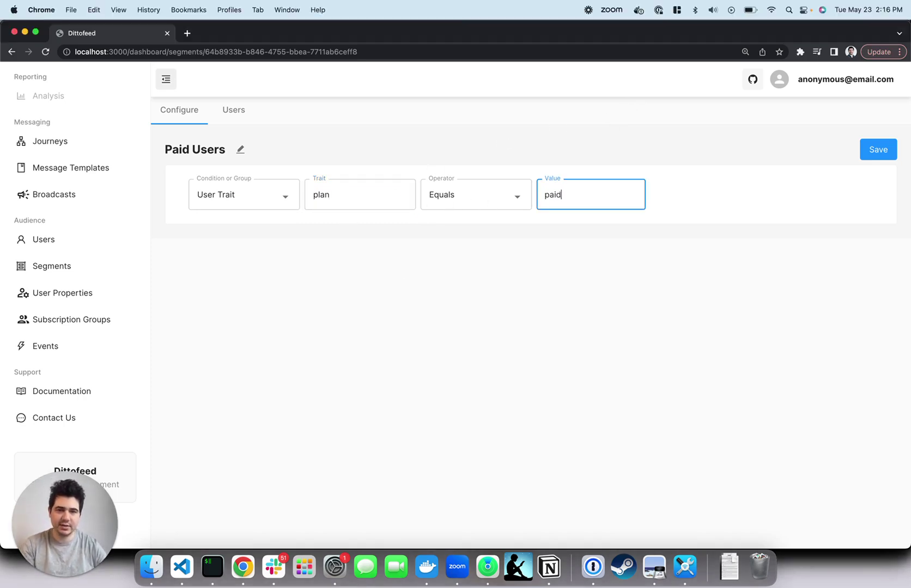
pyautogui.click(744, 182)
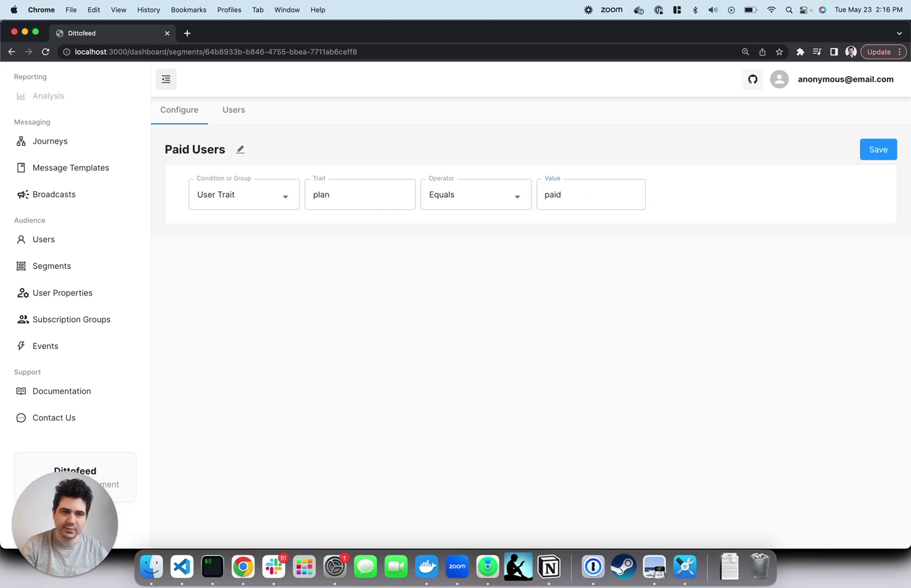
pyautogui.click(884, 150)
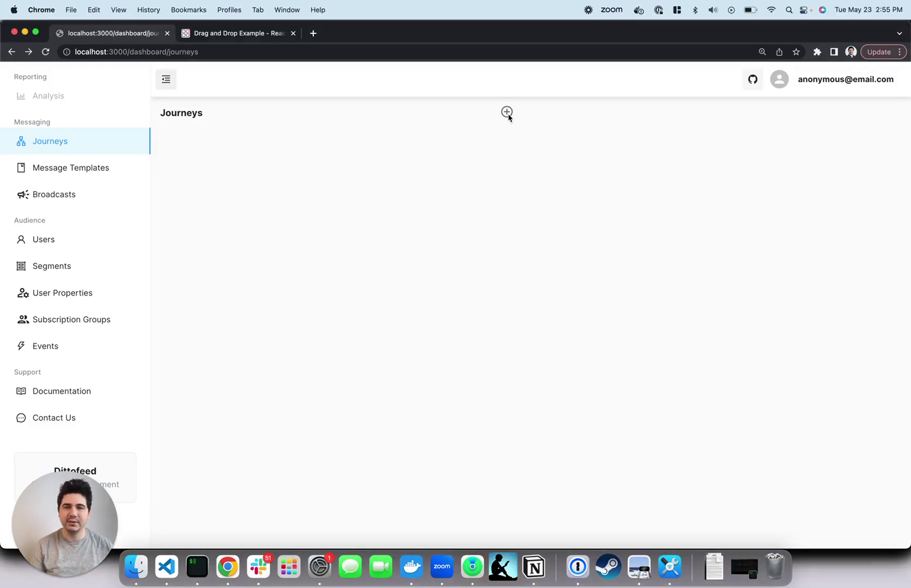
# Start a new journey whose entry segment is New Users.
pyautogui.click(507, 112)
pyautogui.click(512, 172)
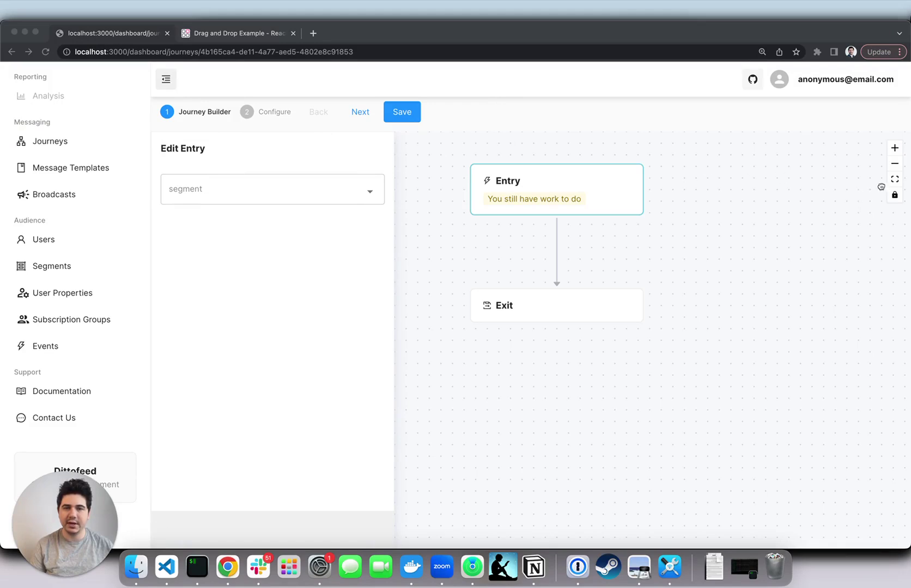
pyautogui.click(258, 189)
pyautogui.click(217, 219)
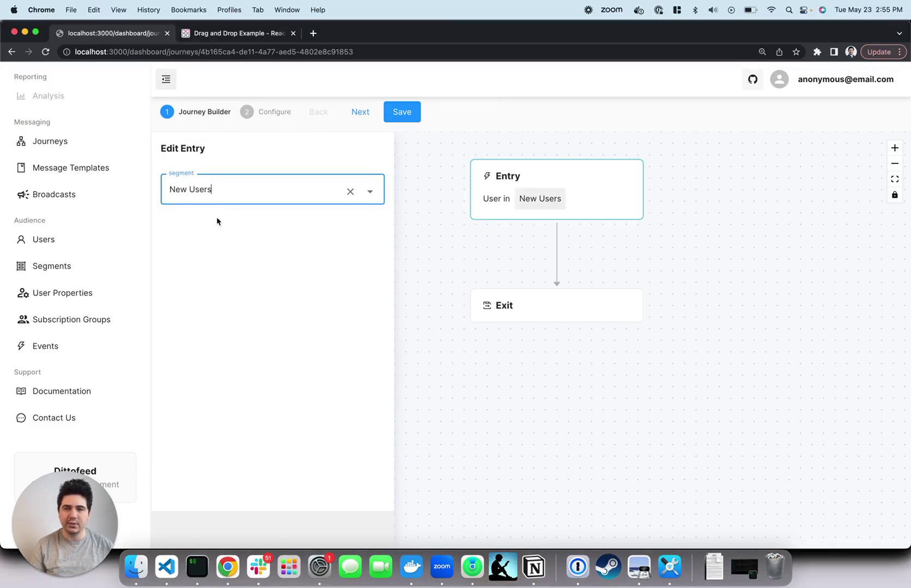
pyautogui.click(582, 194)
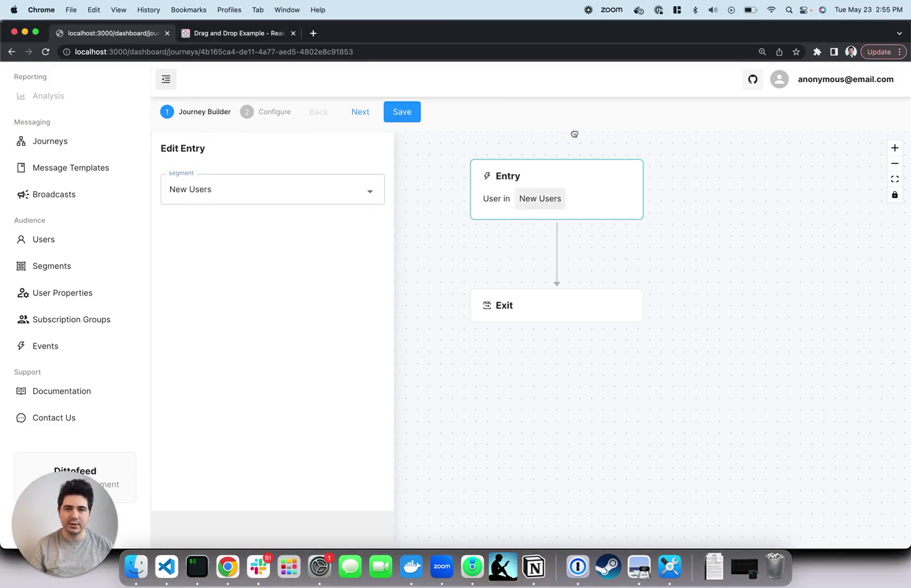
pyautogui.click(575, 132)
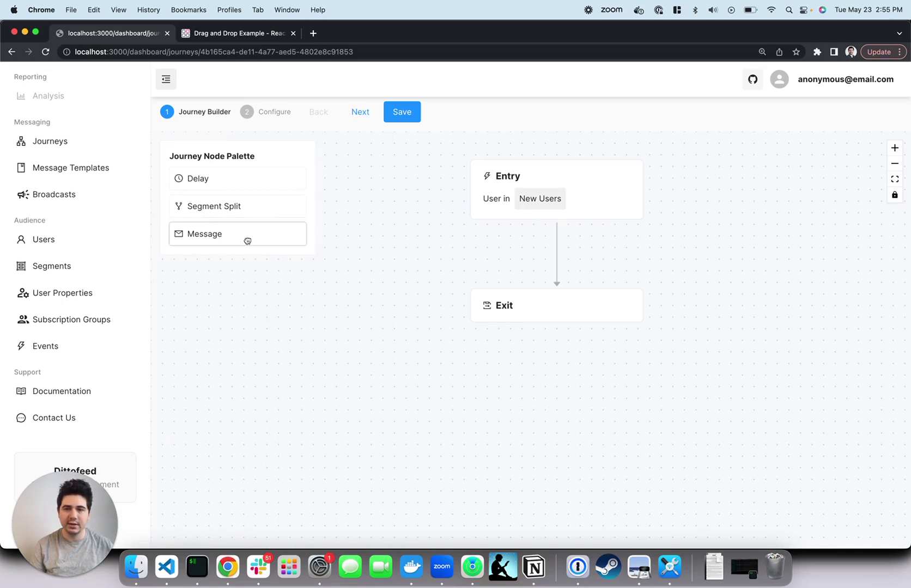
# Add a Welcome Email message step using the Welcome Email template and Default - Email group.
pyautogui.moveTo(247, 238); pyautogui.dragTo(557, 267)
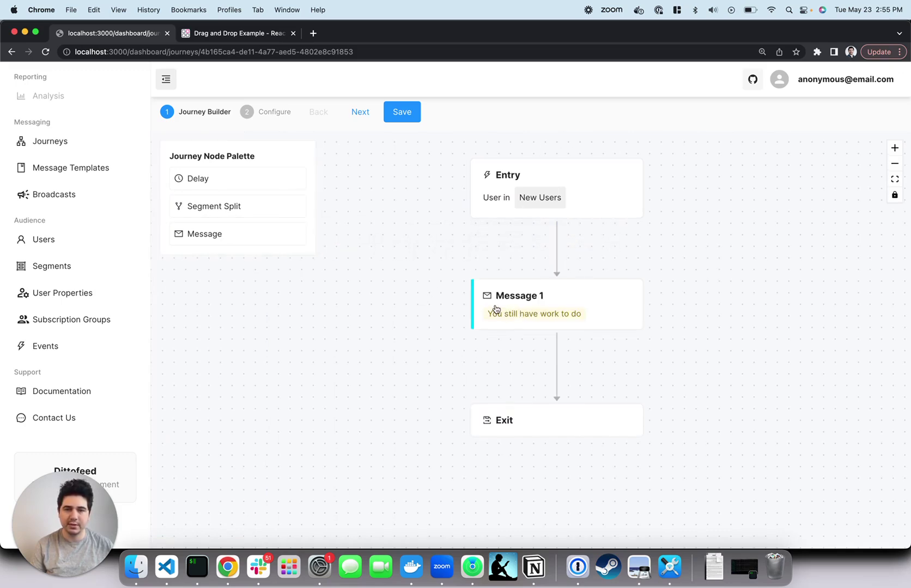
pyautogui.click(493, 308)
pyautogui.tripleClick(261, 182)
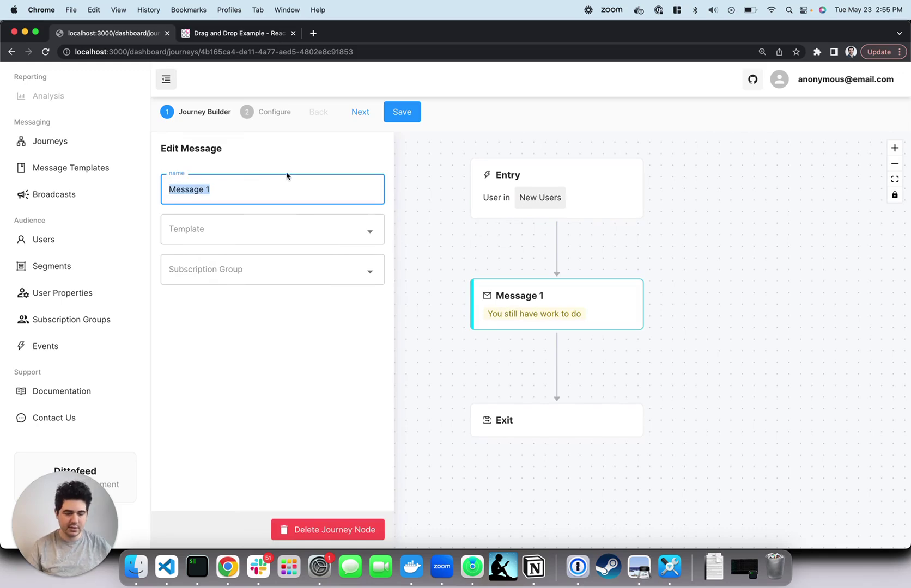
pyautogui.write('Welcomee')
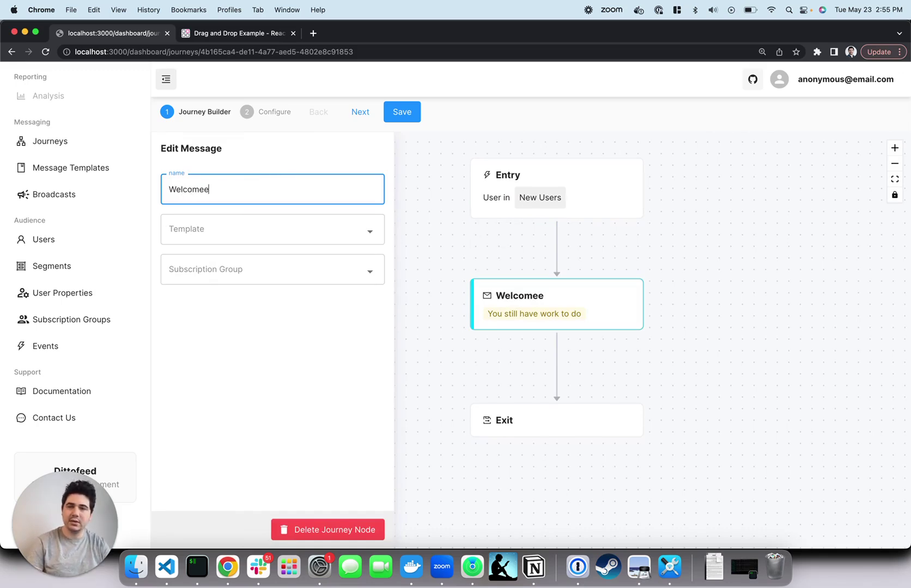
pyautogui.press('BackSpace')
pyautogui.write('Email')
pyautogui.click(261, 230)
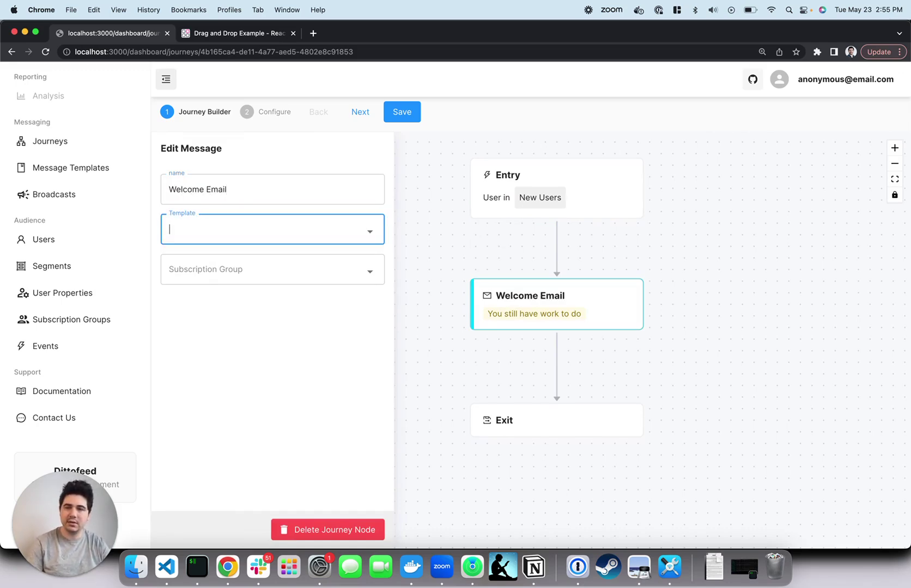
pyautogui.write('We')
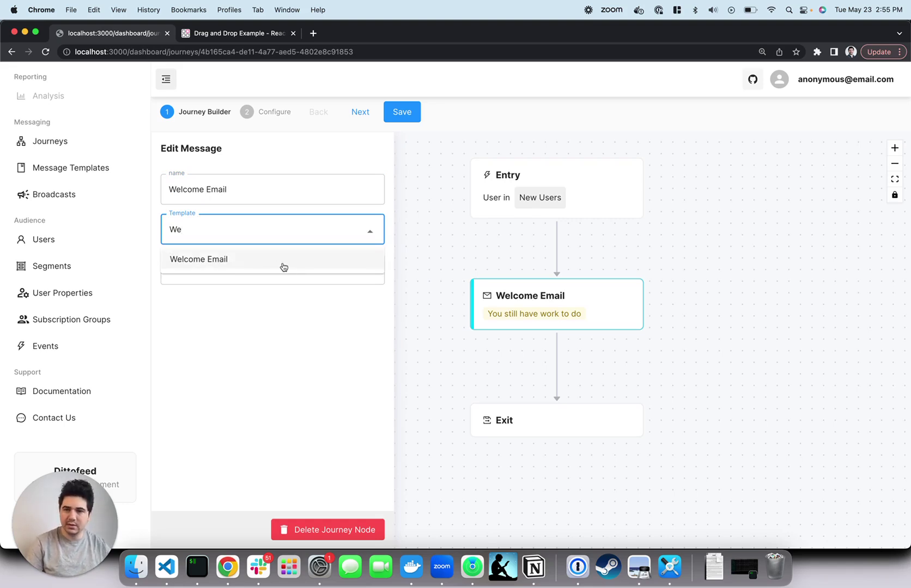
pyautogui.click(241, 259)
pyautogui.click(242, 269)
pyautogui.click(231, 310)
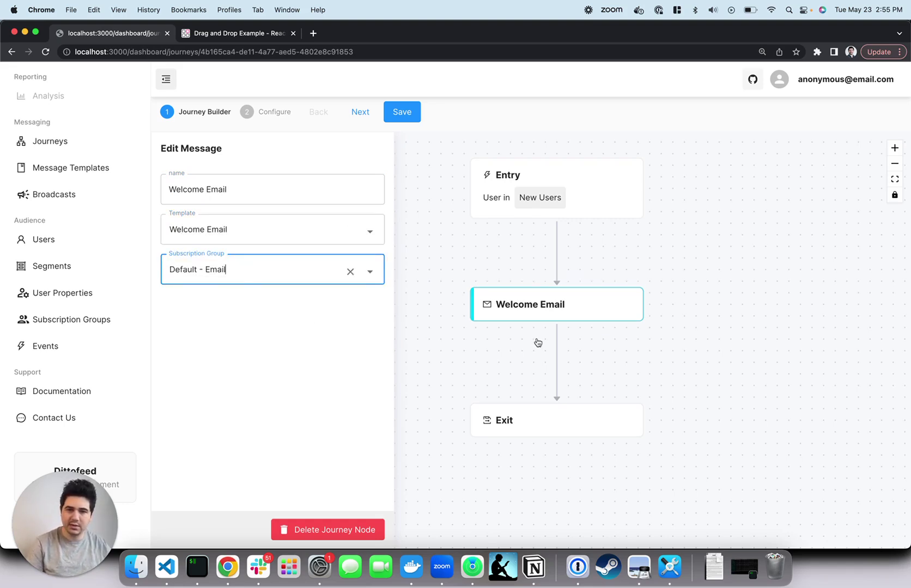
pyautogui.click(486, 360)
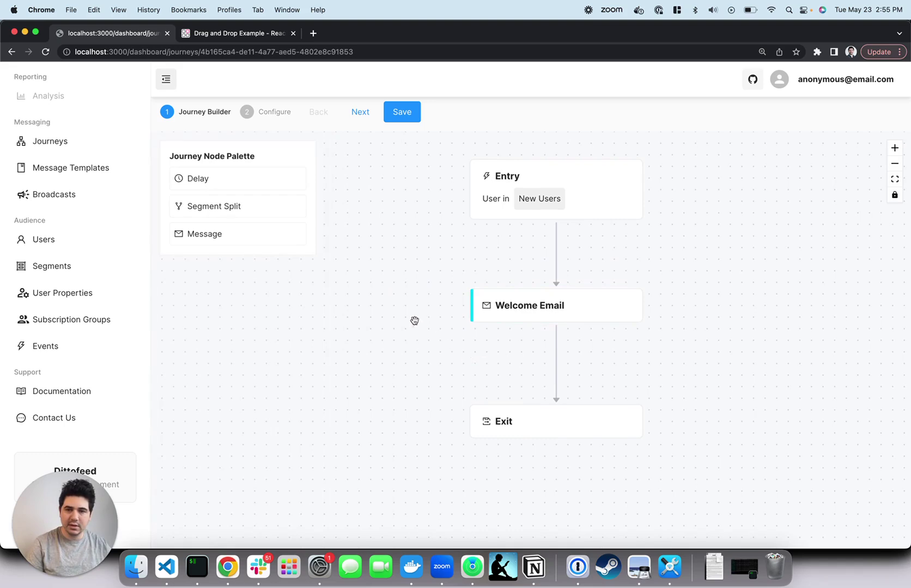
# Insert a 15-second Delay step after the Welcome Email message.
pyautogui.moveTo(414, 319); pyautogui.dragTo(354, 242)
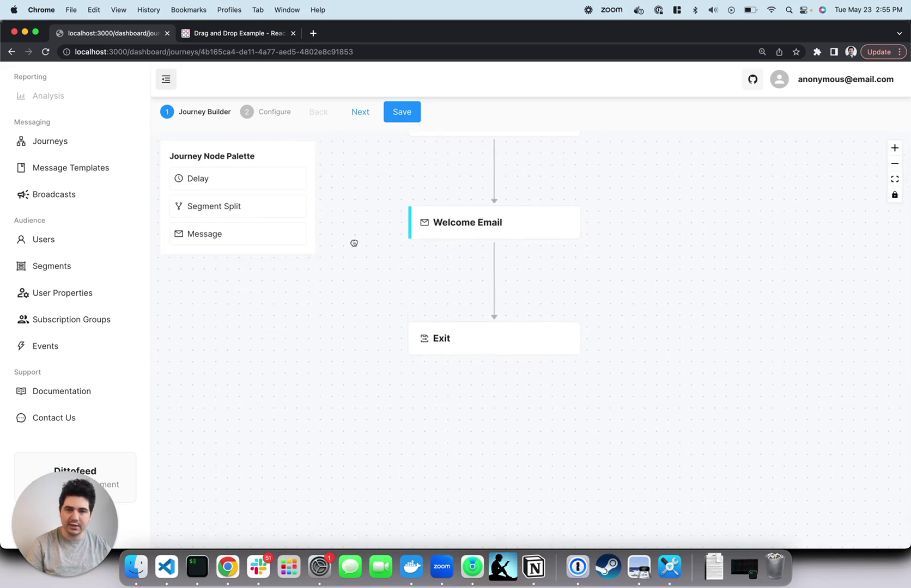
pyautogui.moveTo(225, 183); pyautogui.dragTo(488, 289)
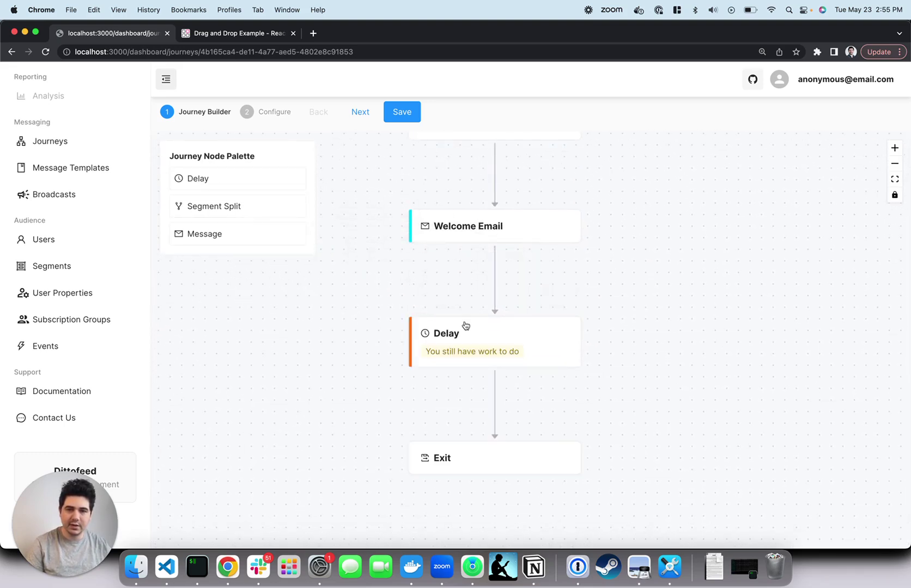
pyautogui.click(464, 328)
pyautogui.click(287, 192)
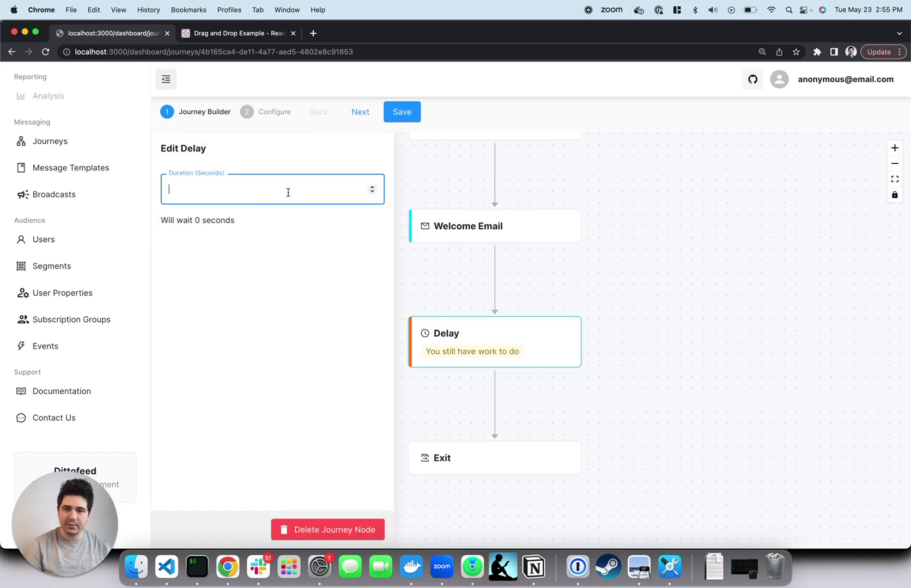
pyautogui.write('15')
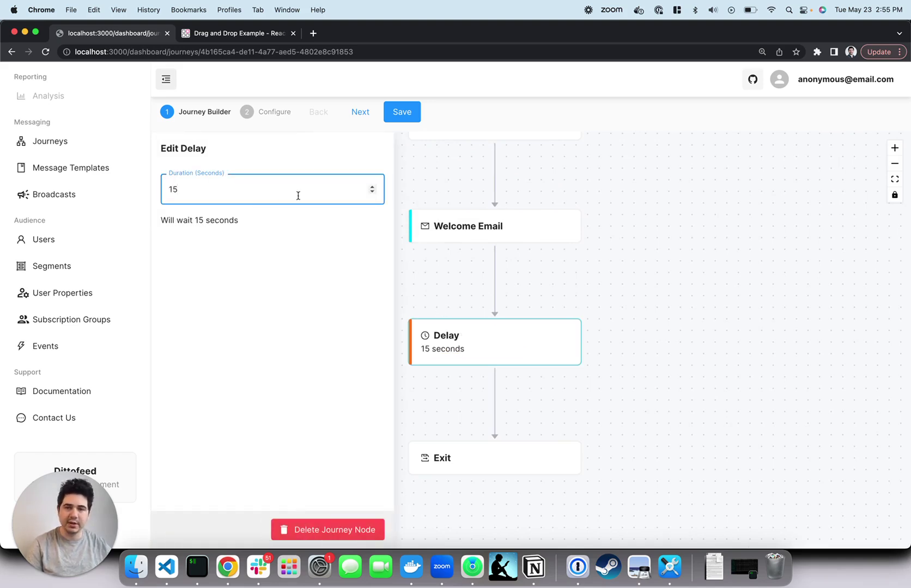
pyautogui.click(460, 265)
pyautogui.moveTo(360, 270); pyautogui.dragTo(364, 169)
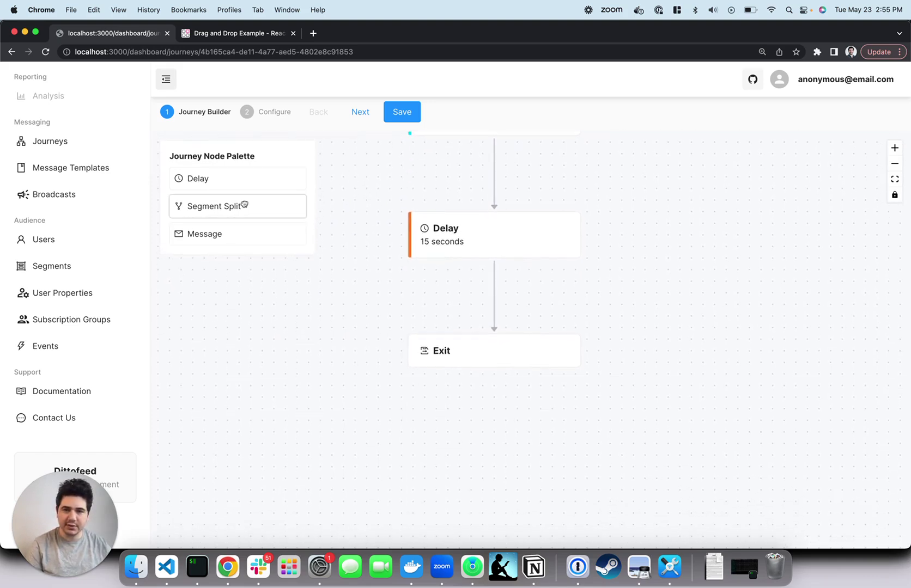
# Add a True / False segment split on Paid Users after the delay.
pyautogui.moveTo(244, 204); pyautogui.dragTo(506, 290)
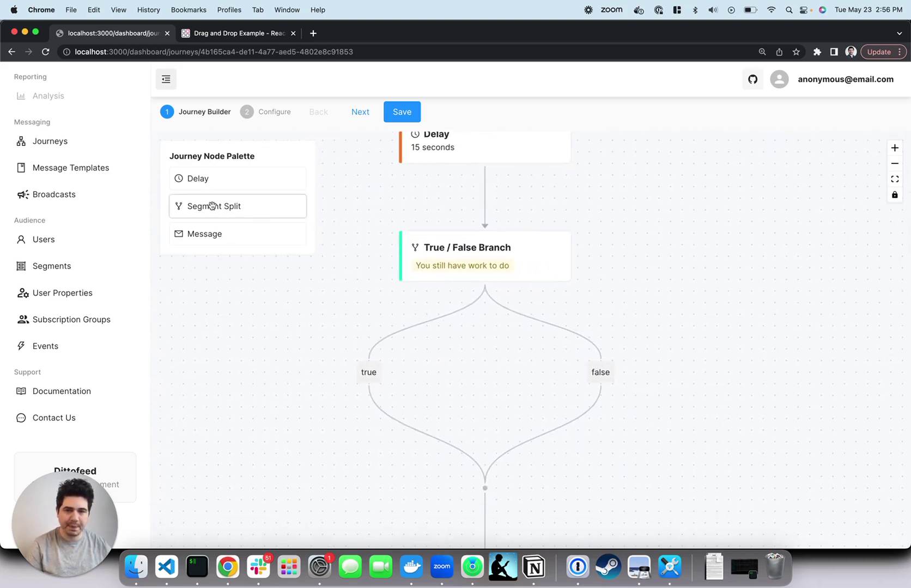
pyautogui.click(484, 275)
pyautogui.click(249, 186)
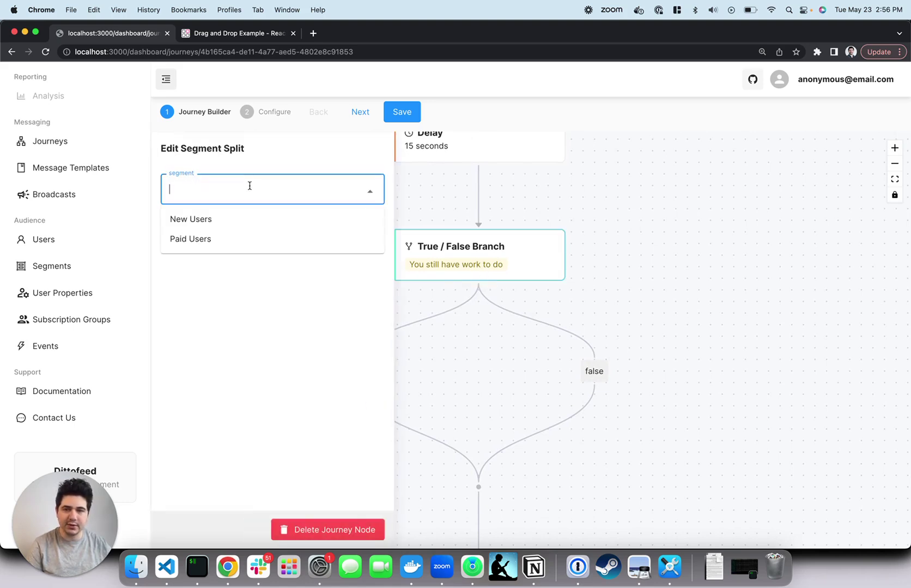
pyautogui.click(200, 244)
pyautogui.click(612, 305)
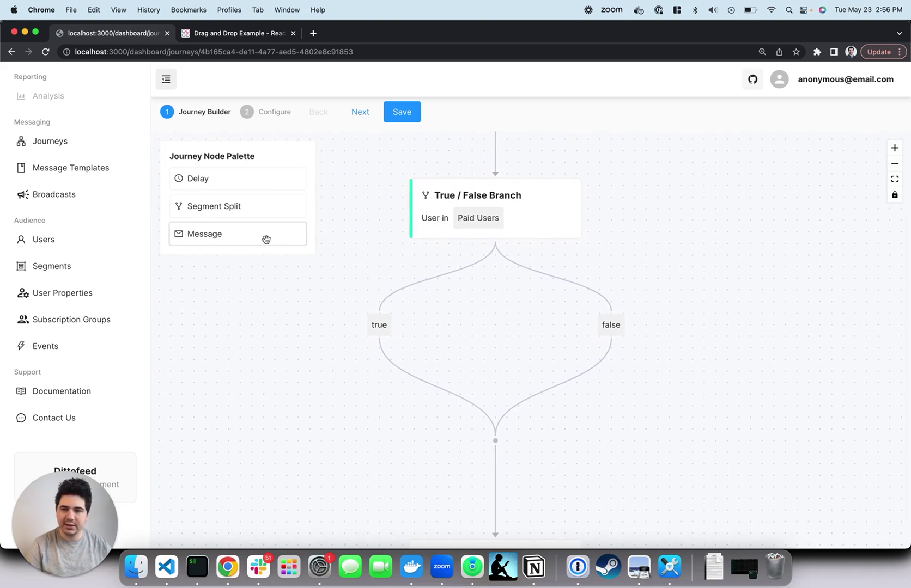
# On the false branch, add a 10 Reasons to Upgrade message using Default - Email.
pyautogui.moveTo(243, 238); pyautogui.dragTo(584, 403)
pyautogui.click(605, 436)
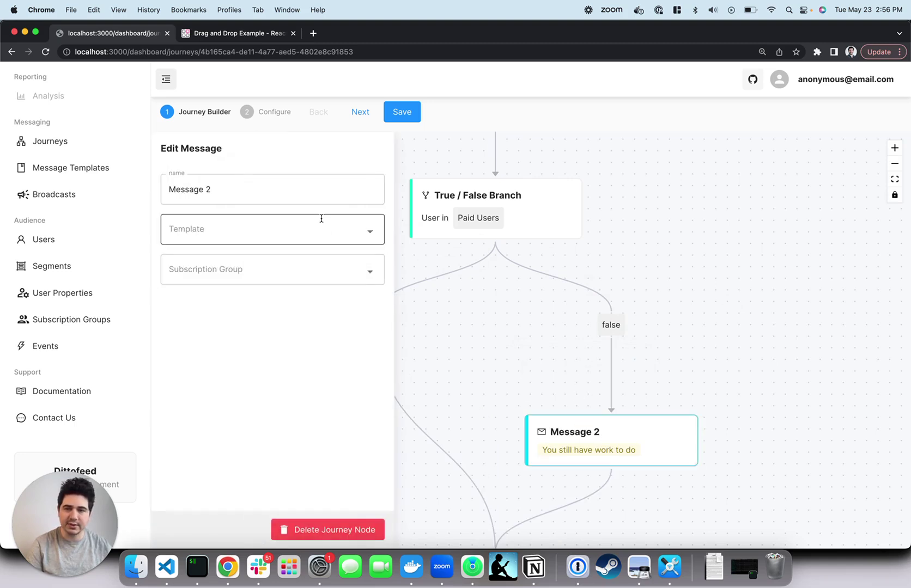
pyautogui.click(322, 218)
pyautogui.click(368, 235)
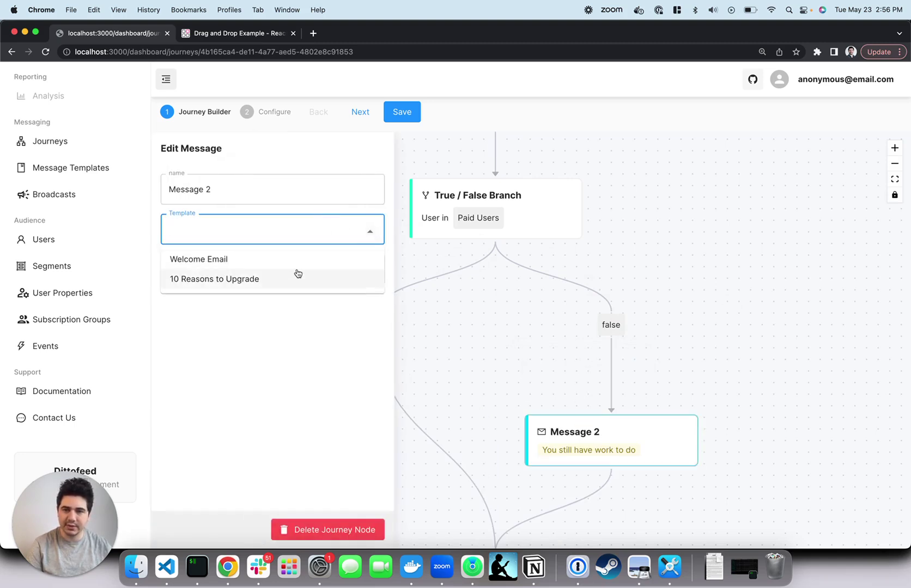
pyautogui.click(294, 279)
pyautogui.click(454, 330)
pyautogui.moveTo(454, 329); pyautogui.dragTo(417, 183)
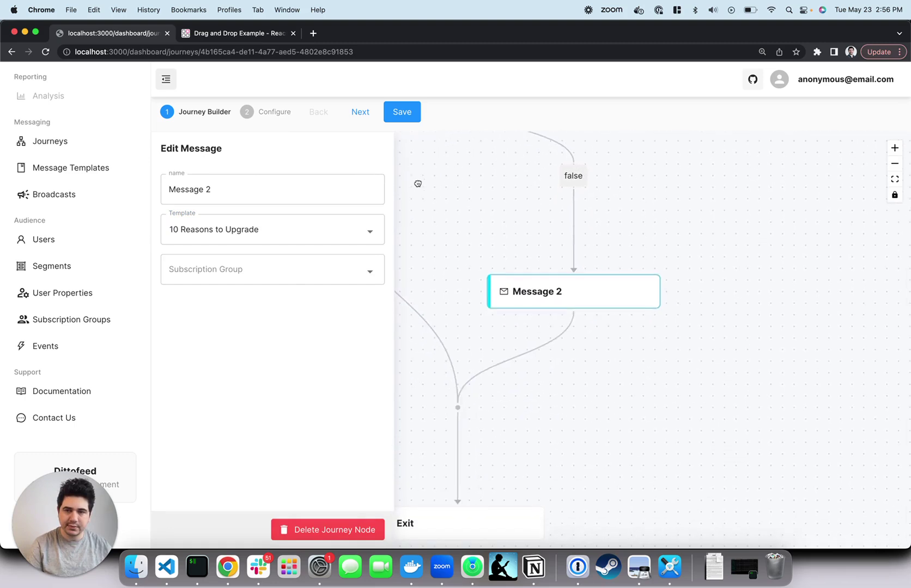
pyautogui.click(366, 265)
pyautogui.click(275, 297)
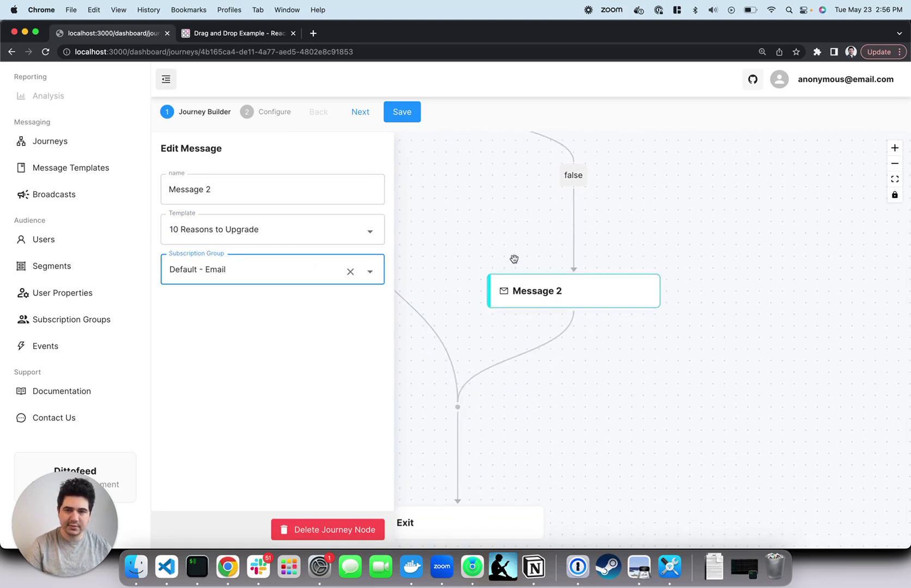
pyautogui.tripleClick(345, 196)
pyautogui.write('10')
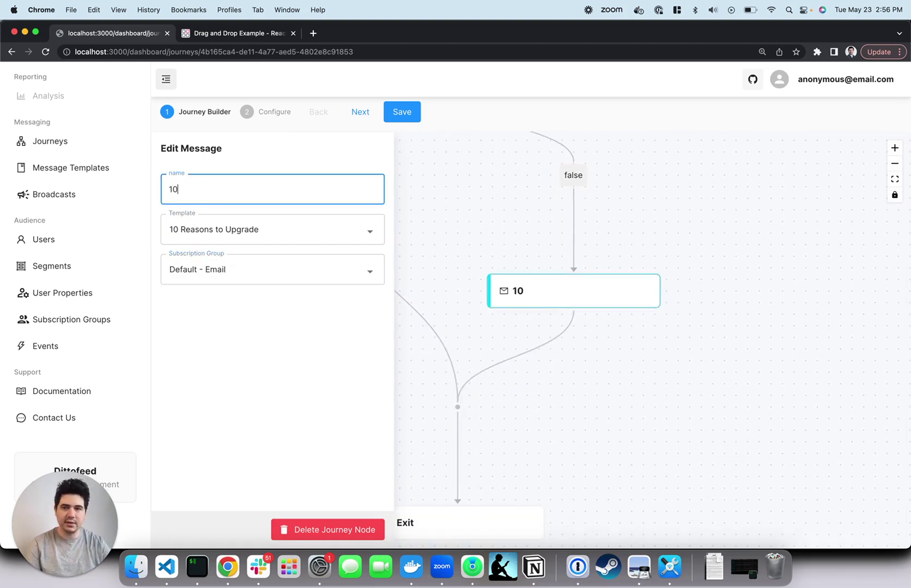
pyautogui.write(' Reasons to Up')
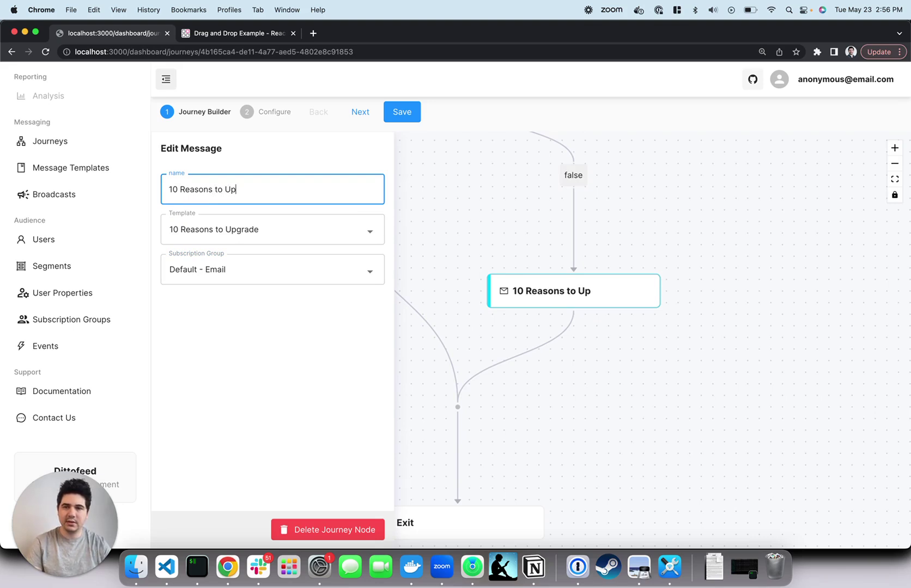
pyautogui.write('grade')
pyautogui.click(494, 342)
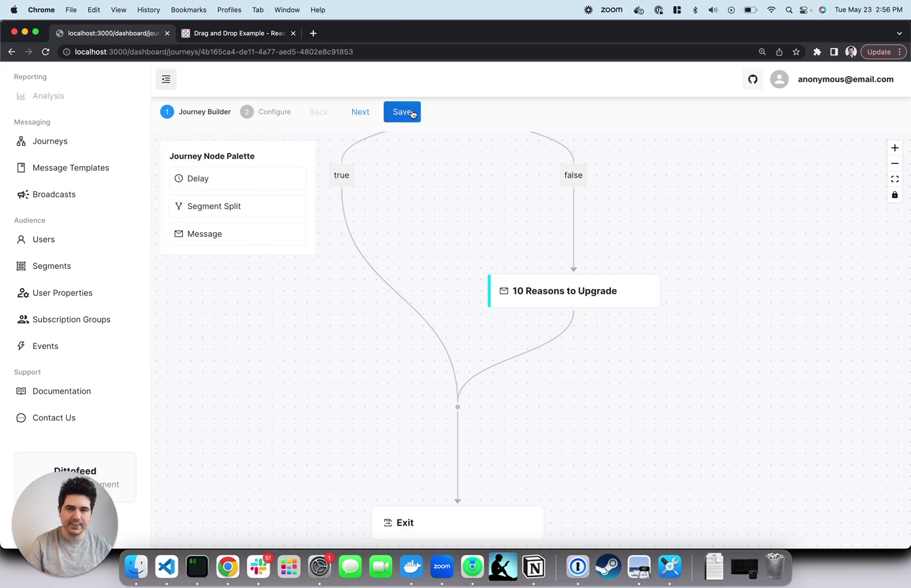
# Save the journey, rename it to 'Onboarding Journey' on its configure page, and save again.
pyautogui.click(412, 113)
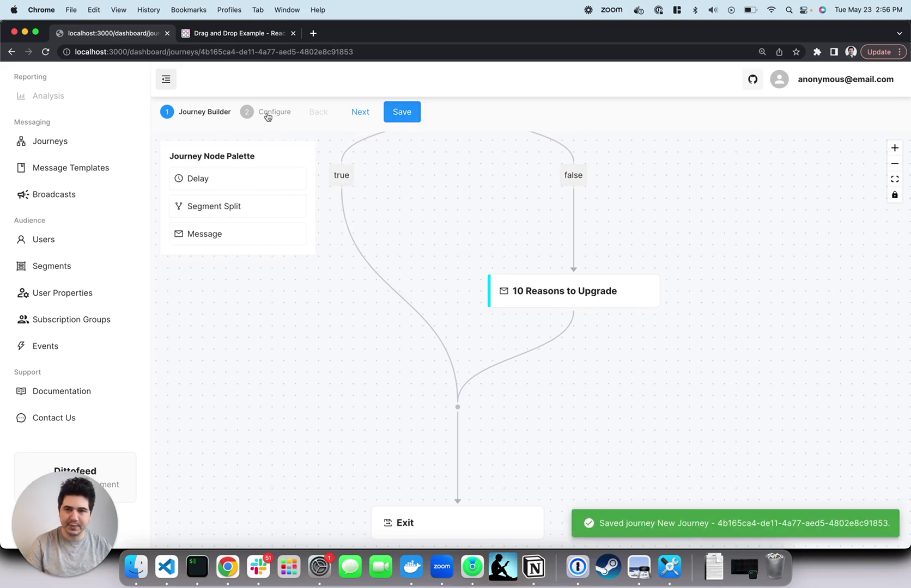
pyautogui.click(268, 115)
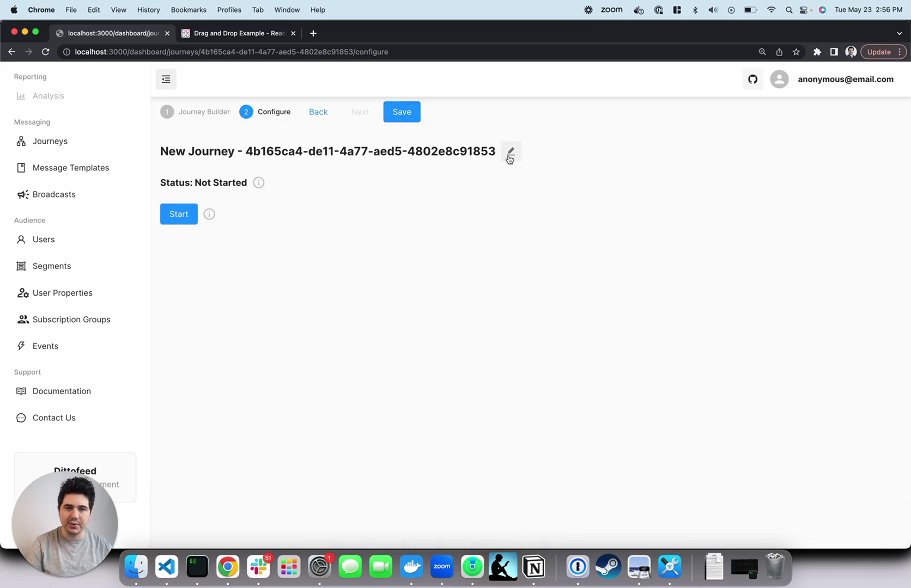
pyautogui.click(510, 159)
pyautogui.tripleClick(365, 151)
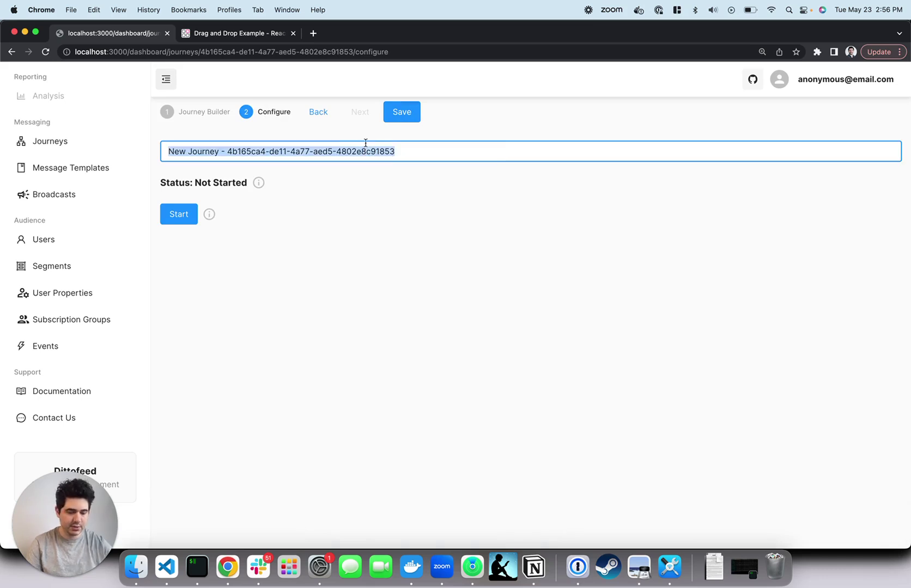
pyautogui.write('Onboarding ')
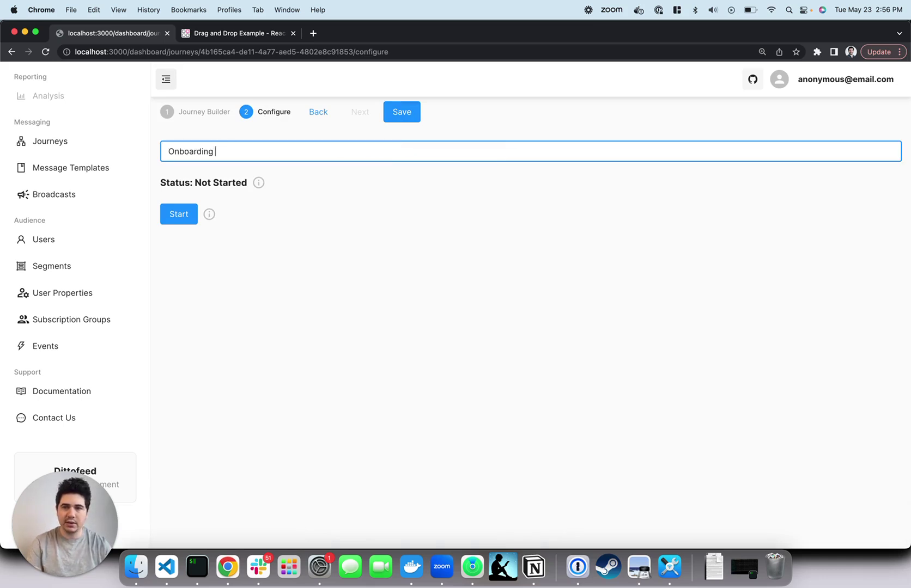
pyautogui.write('Journey')
pyautogui.press('Return')
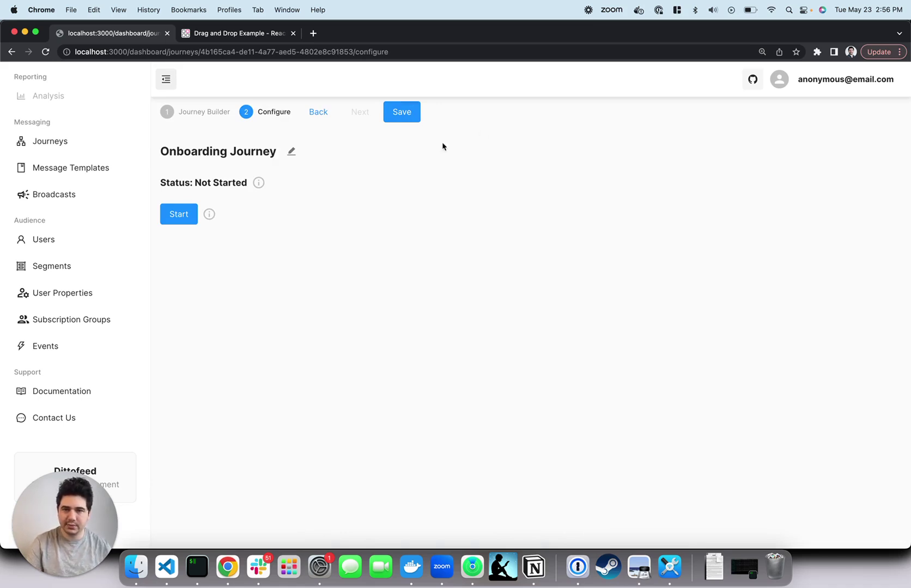
pyautogui.click(401, 112)
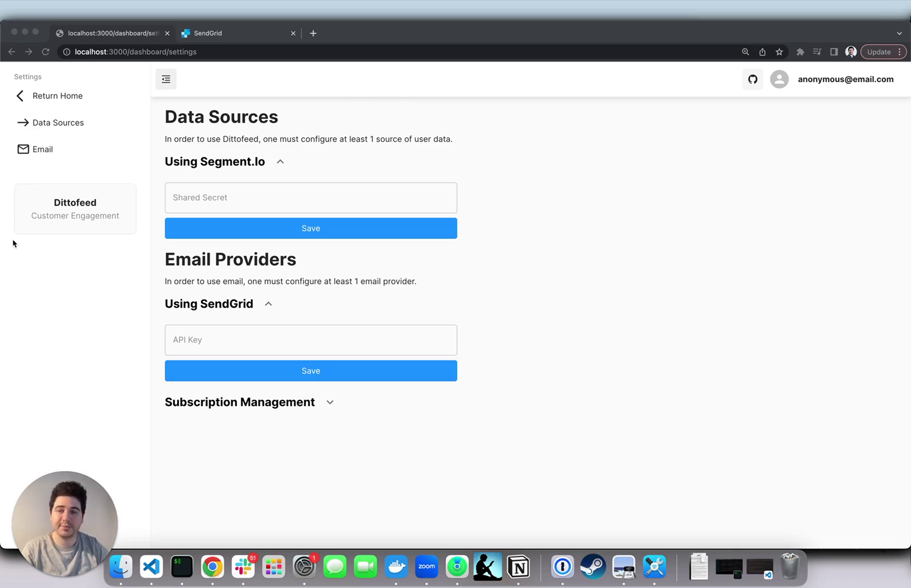
# Bring up the SendGrid tab with the Create API Key form for 'demo' with Restricted Access.
pyautogui.hotkey('ctrl', 'Tab')
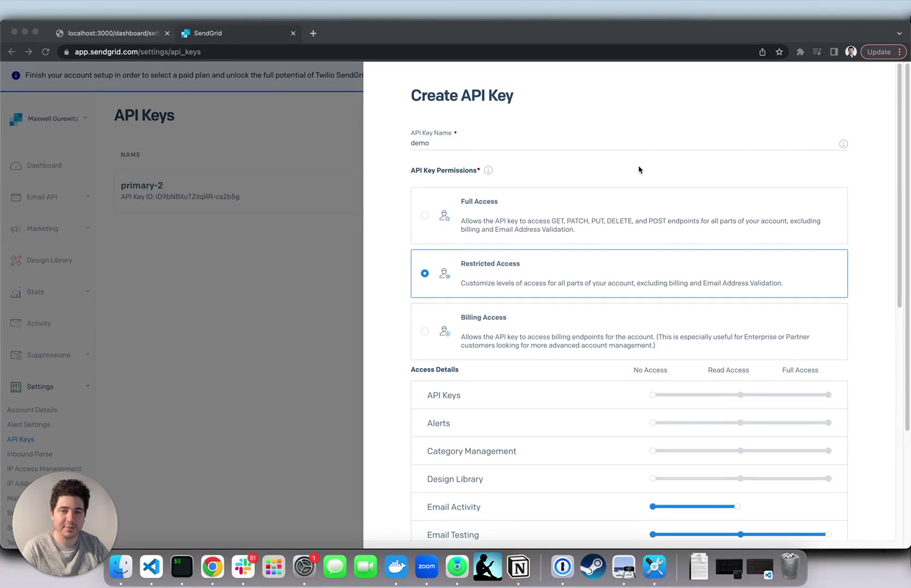
# Create the restricted 'demo' API key and copy its generated value.
pyautogui.scroll(-5, 653, 270)
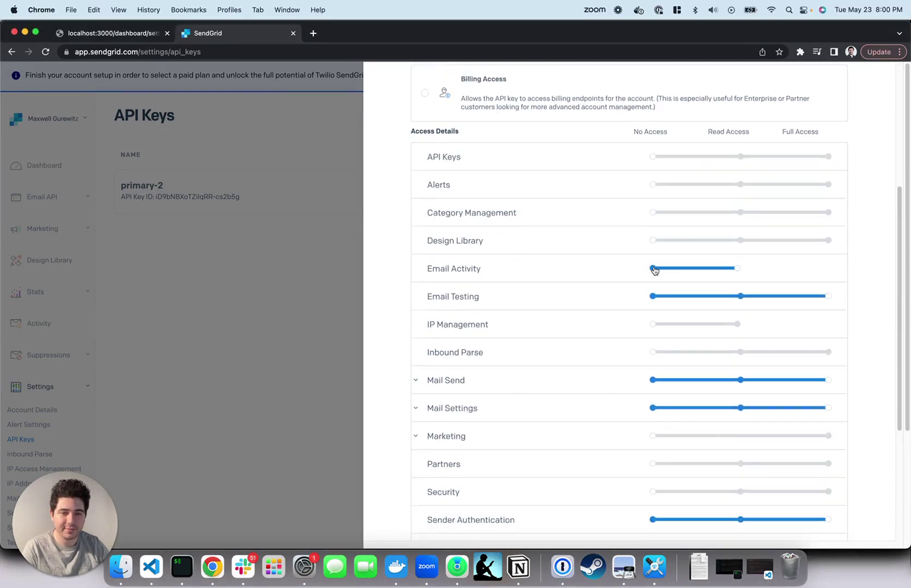
pyautogui.scroll(-3, 654, 270)
pyautogui.click(802, 489)
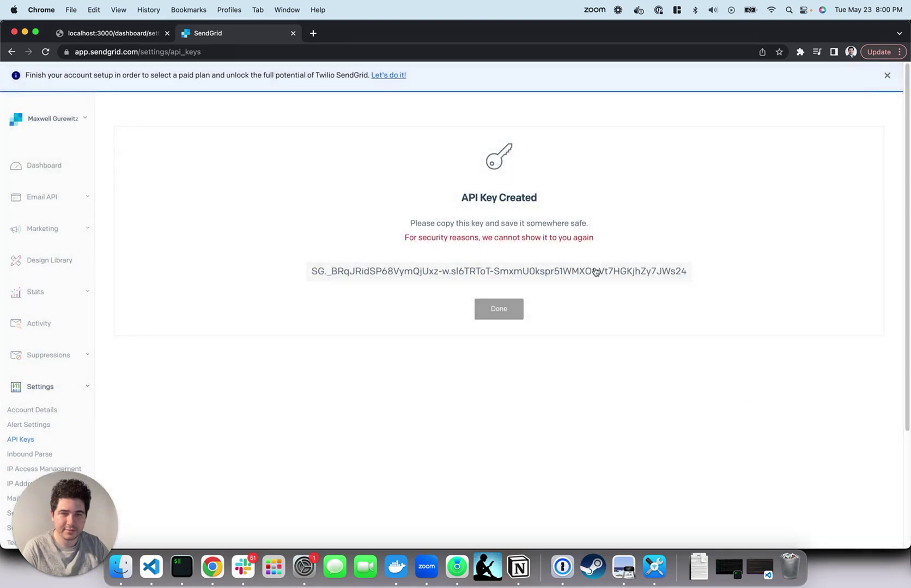
pyautogui.click(596, 272)
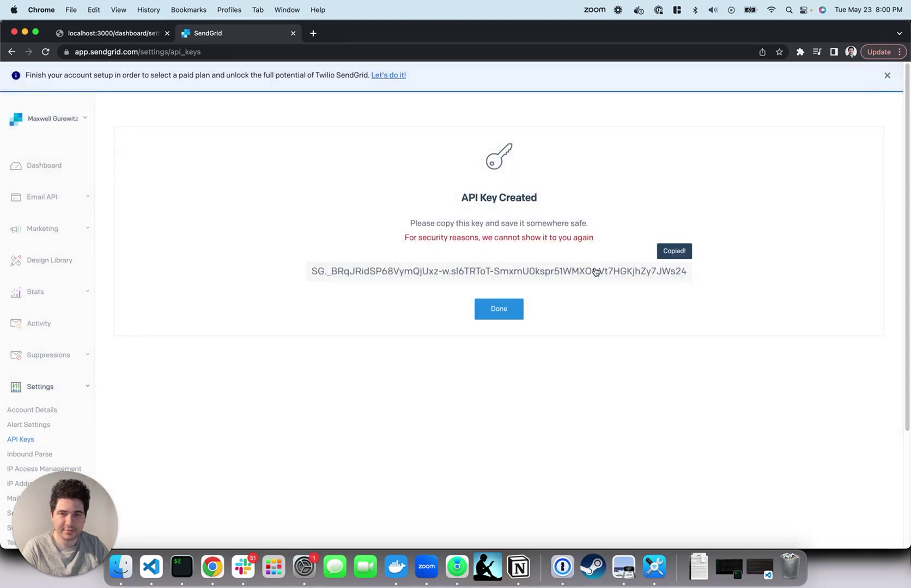
pyautogui.click(137, 38)
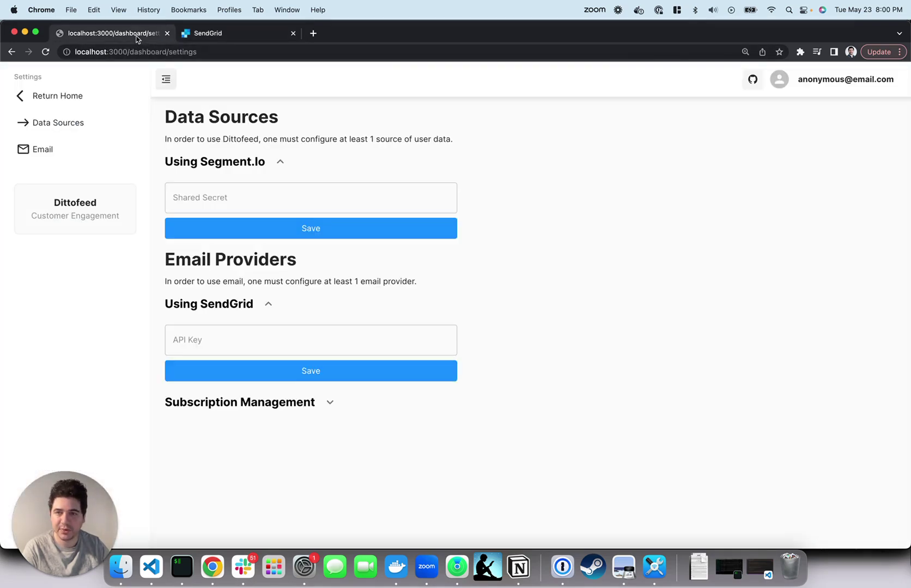
pyautogui.click(203, 345)
pyautogui.press('cmd+v')
pyautogui.click(223, 370)
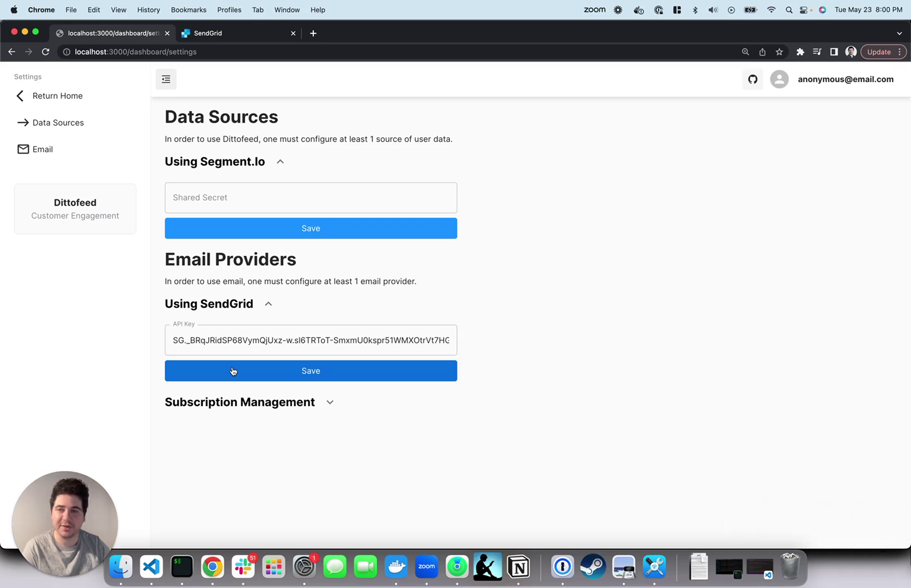
pyautogui.press('cmd+Tab')
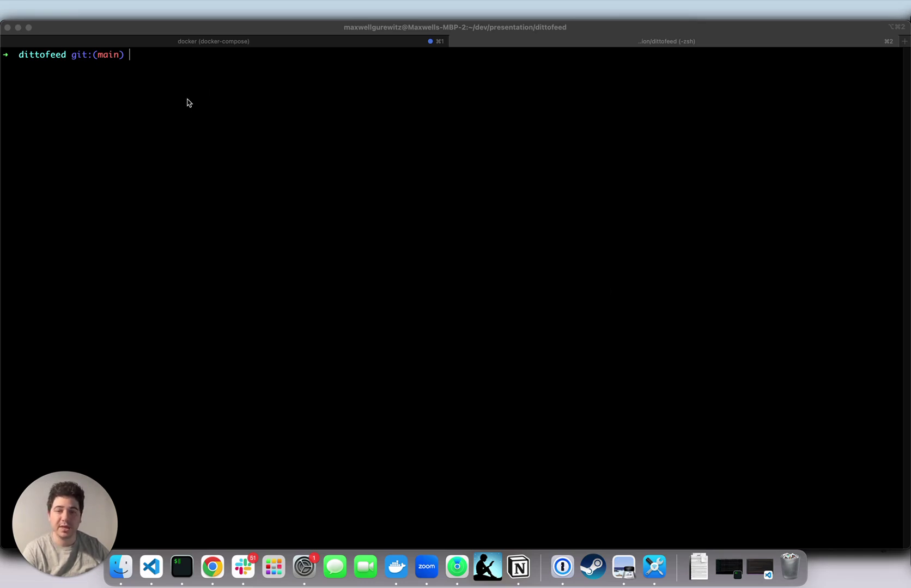
# Start an ngrok tunnel forwarding to localhost port 3001 with 'ngrok http 3001'.
pyautogui.click(208, 104)
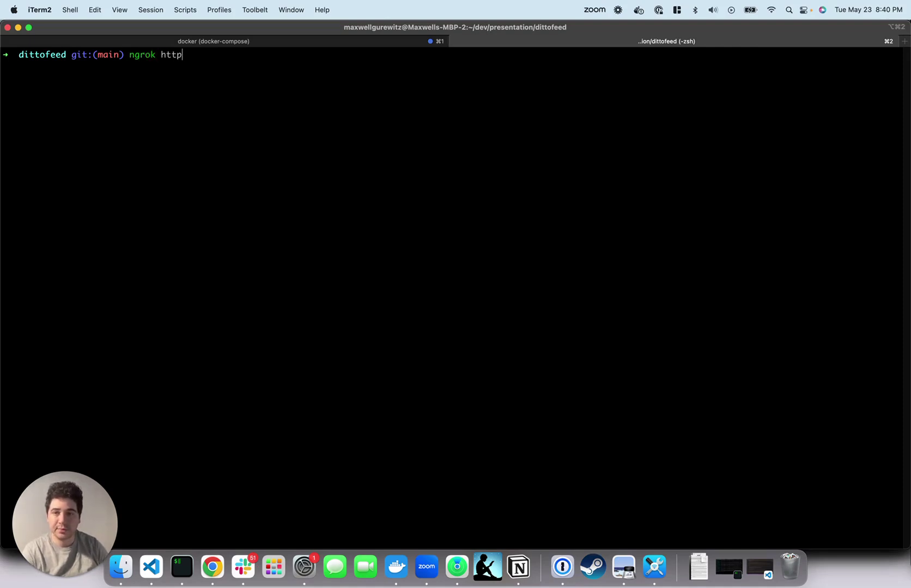
pyautogui.write('3001')
pyautogui.press('Return')
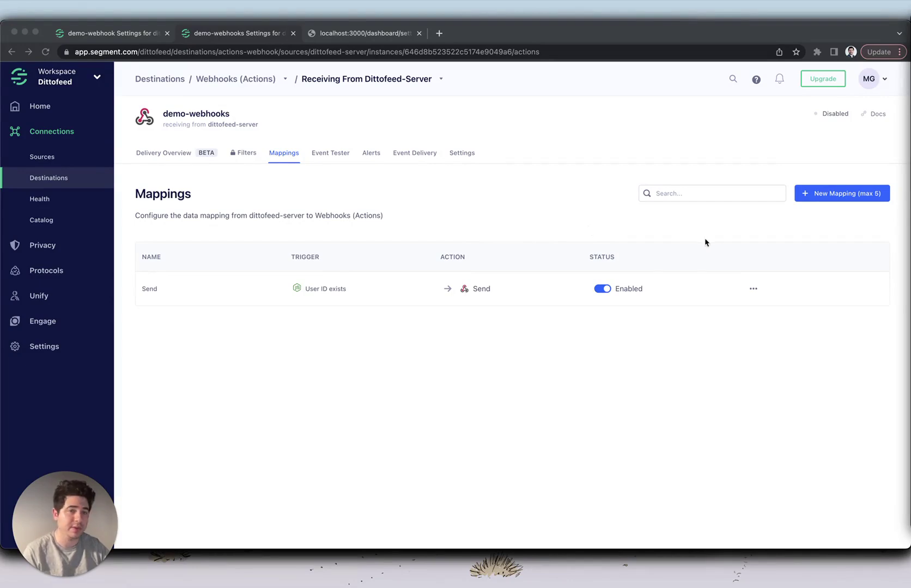
# Edit the Send mapping, confirm its ngrok webhook URL, and save it.
pyautogui.click(753, 291)
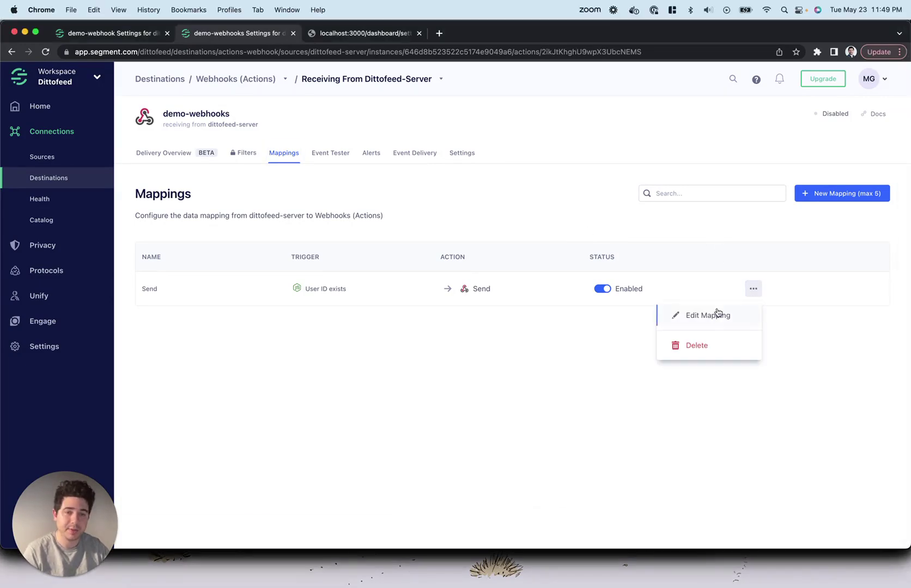
pyautogui.click(697, 315)
pyautogui.scroll(-4, 626, 290)
pyautogui.scroll(-5, 643, 290)
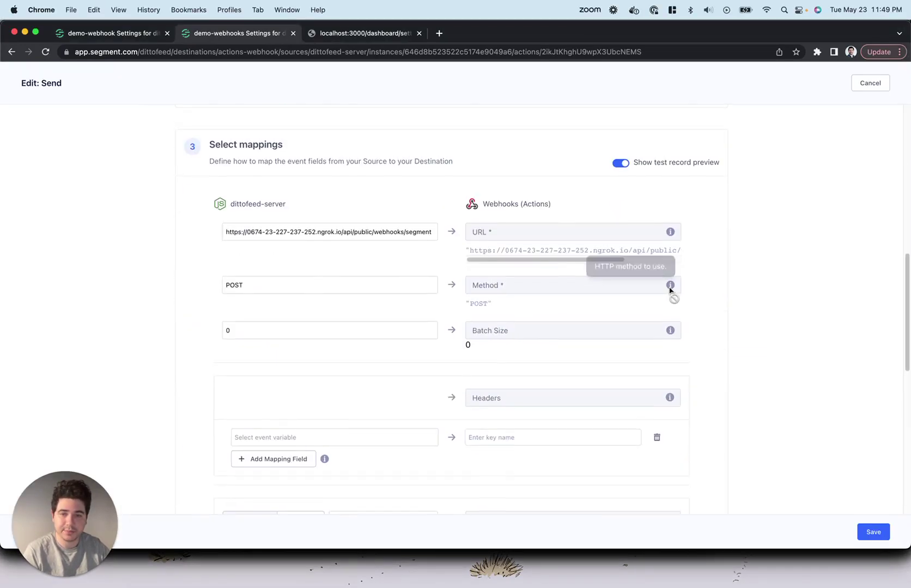
pyautogui.click(260, 233)
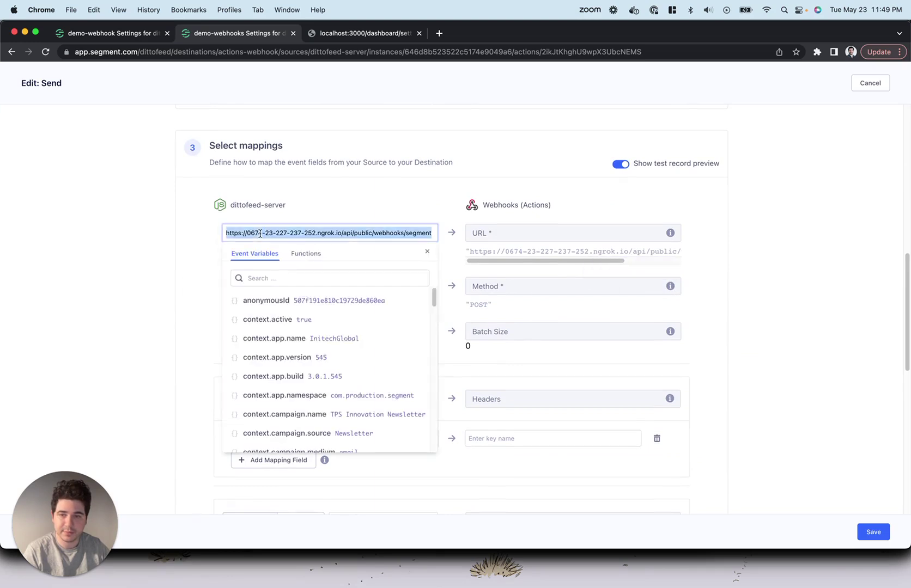
pyautogui.click(163, 241)
pyautogui.click(875, 533)
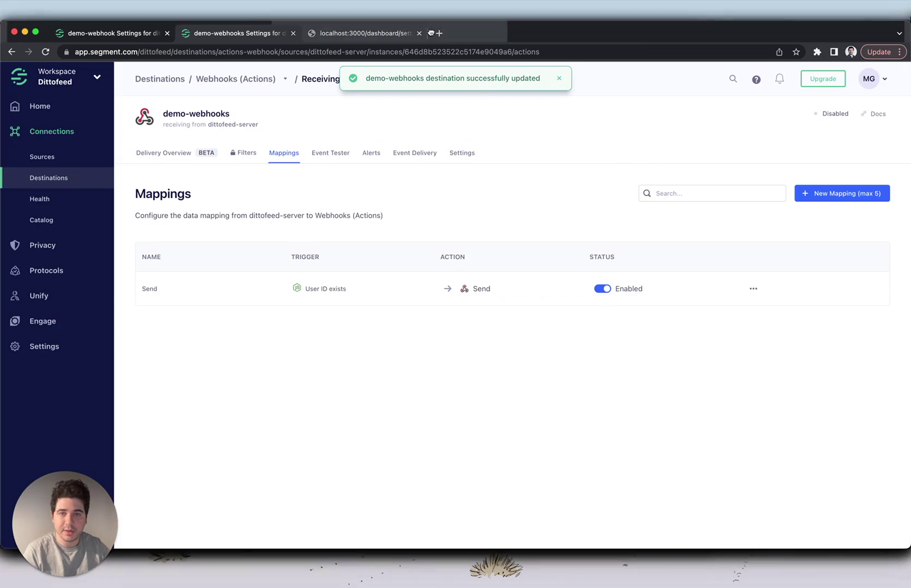
# Select the Shared Secret in the demo-webhooks destination's Basic Settings.
pyautogui.click(467, 153)
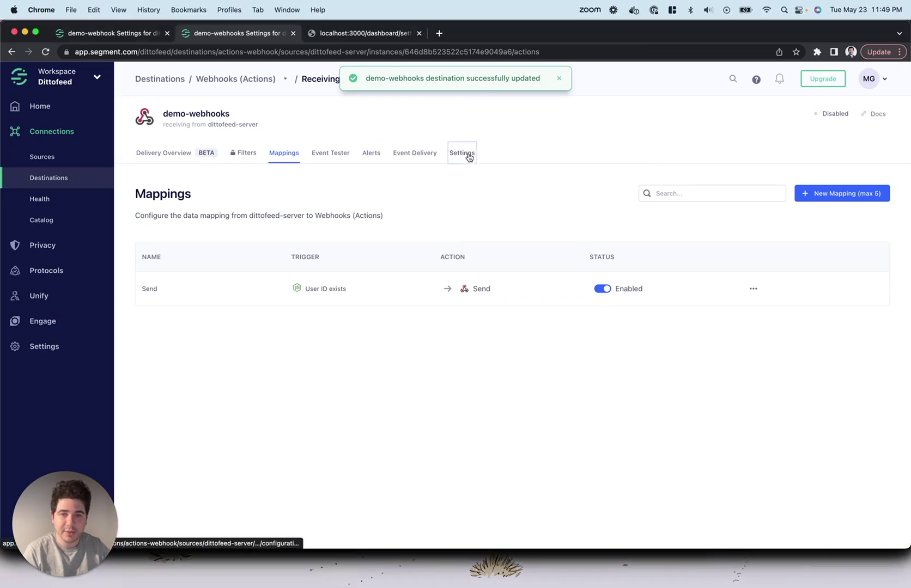
pyautogui.scroll(-1, 388, 300)
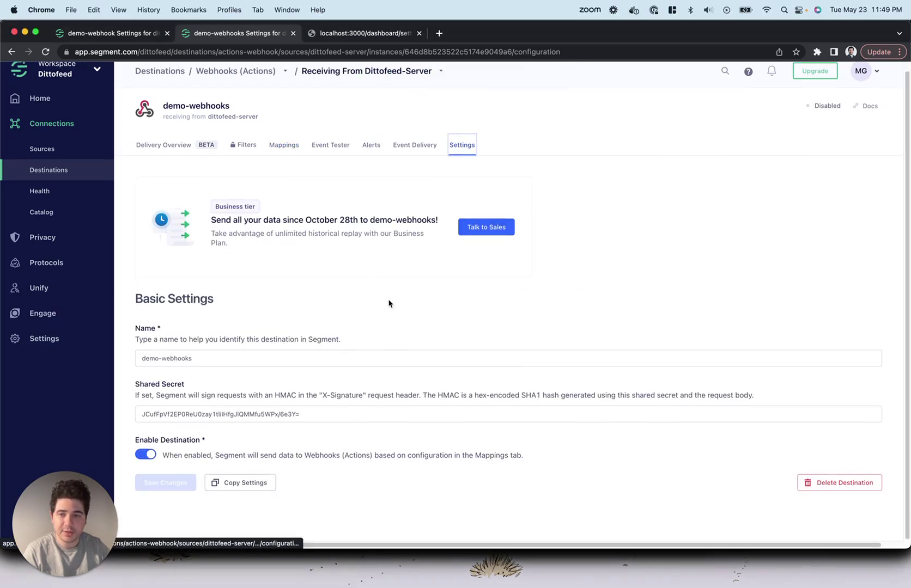
pyautogui.tripleClick(262, 419)
pyautogui.press('super+c')
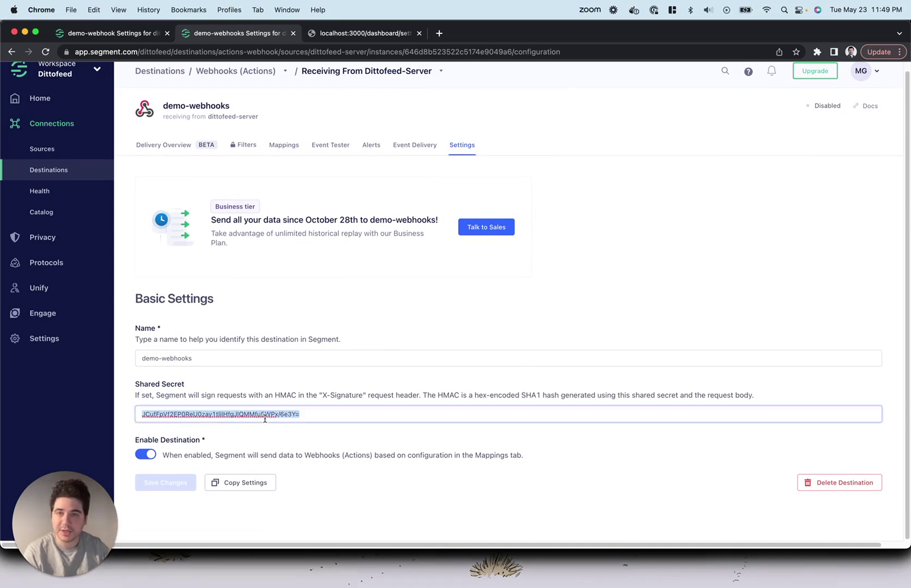
# Paste the Segment shared secret into Dittofeed's data source settings and save.
pyautogui.click(361, 34)
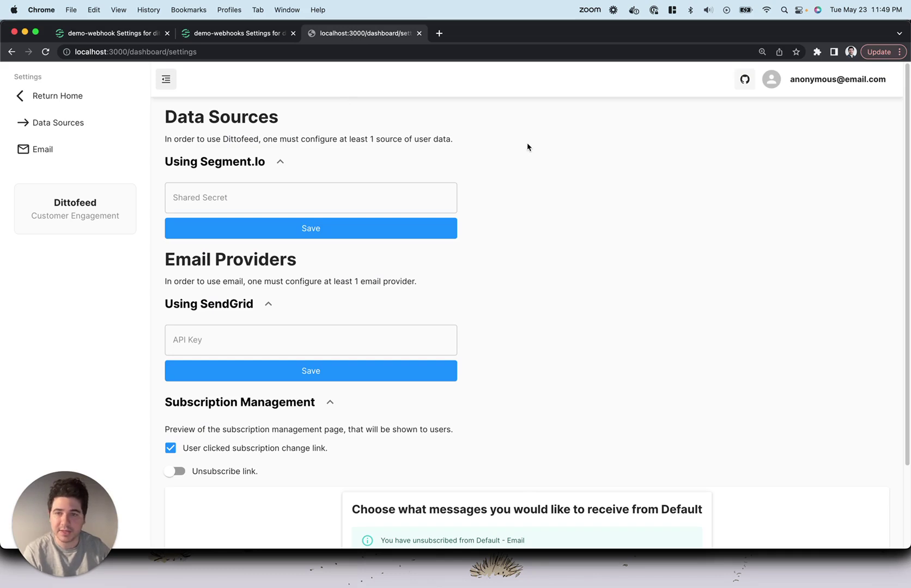
pyautogui.click(286, 193)
pyautogui.press('super+v')
pyautogui.click(322, 236)
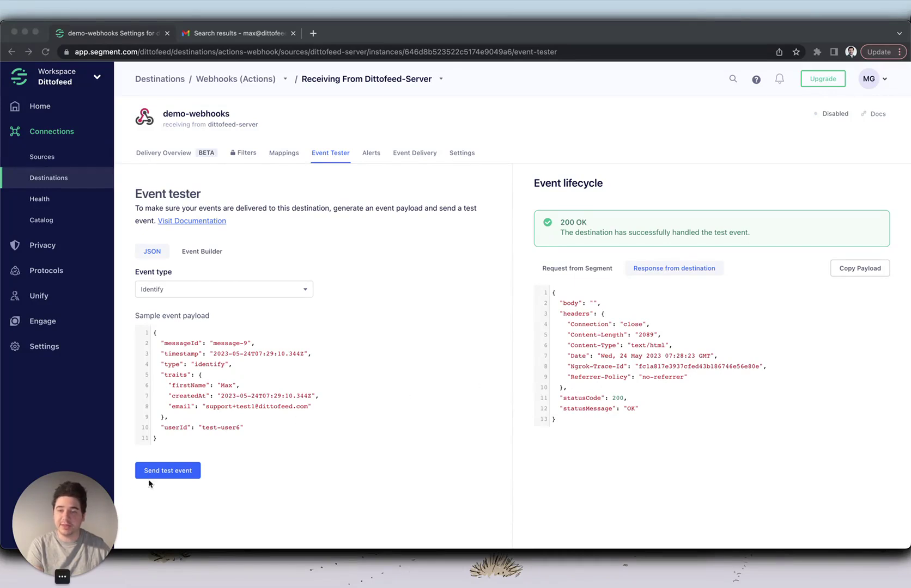
# Send another Identify test event from Segment's Event Tester and confirm the 200 OK response.
pyautogui.click(170, 474)
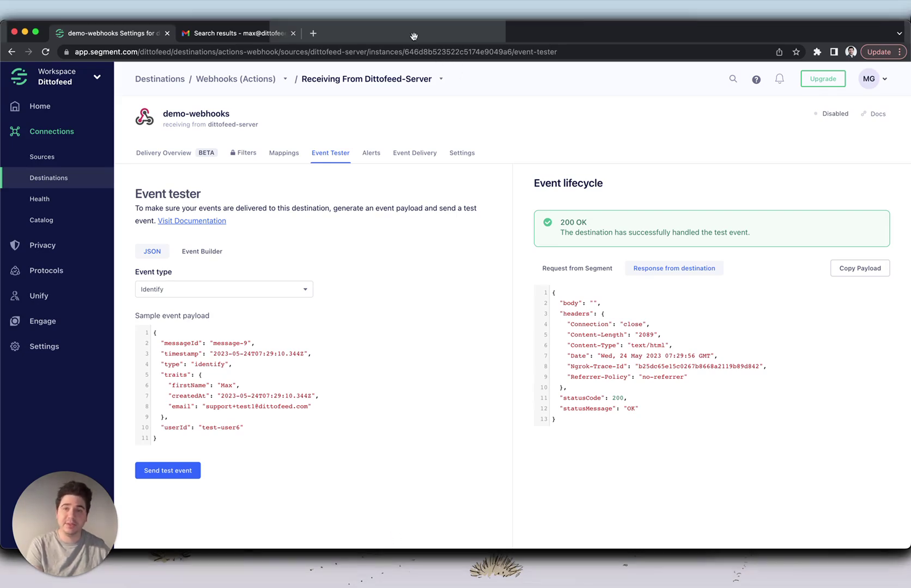
# Refresh the Gmail results and open the newest welcome email.
pyautogui.click(220, 36)
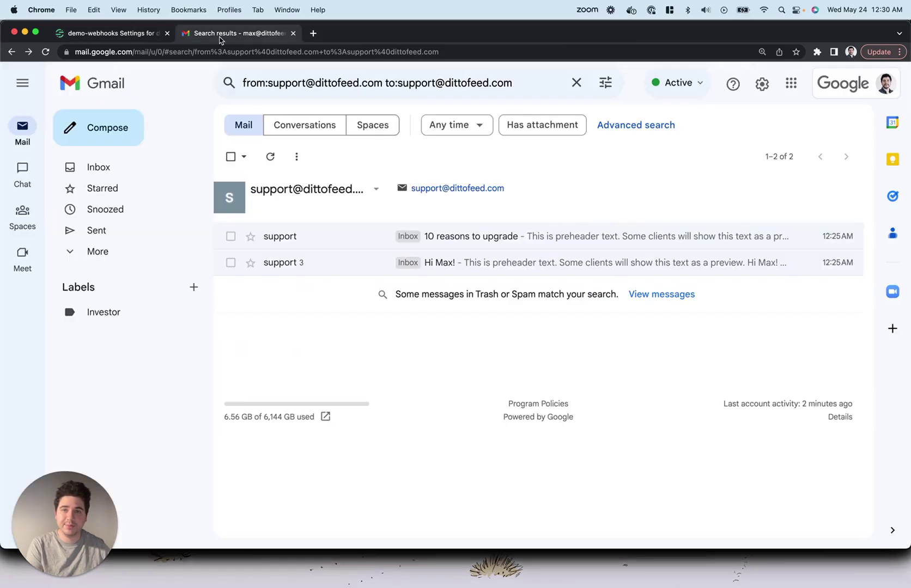
pyautogui.click(270, 156)
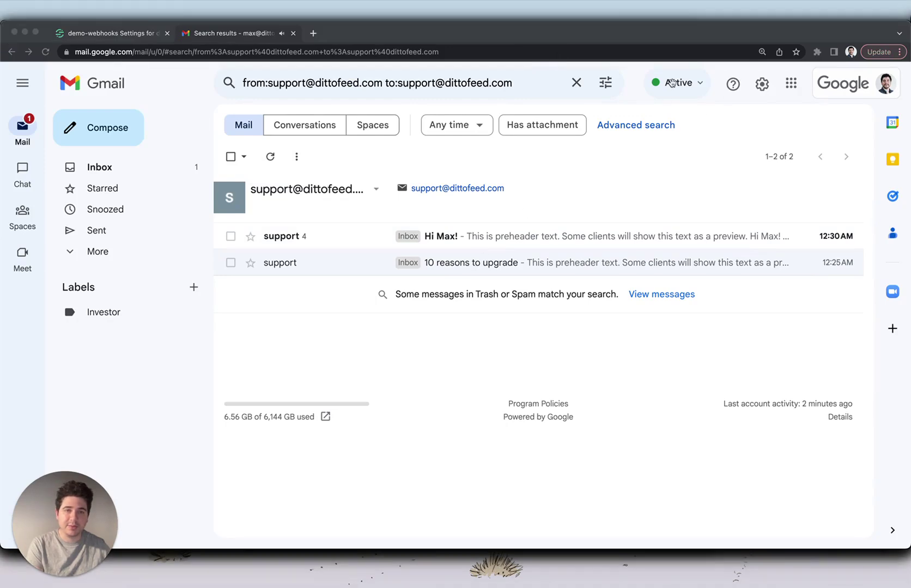
pyautogui.click(497, 245)
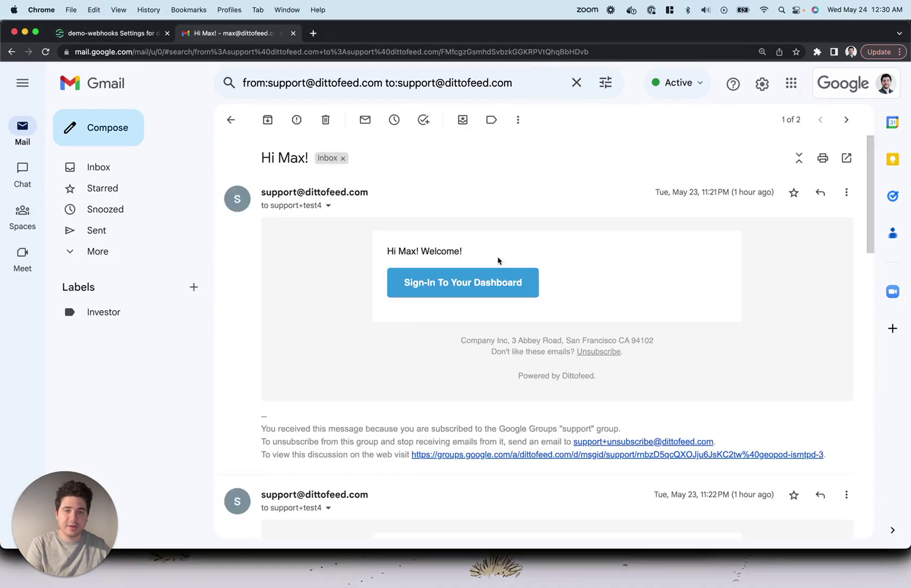
pyautogui.scroll(-5, 531, 310)
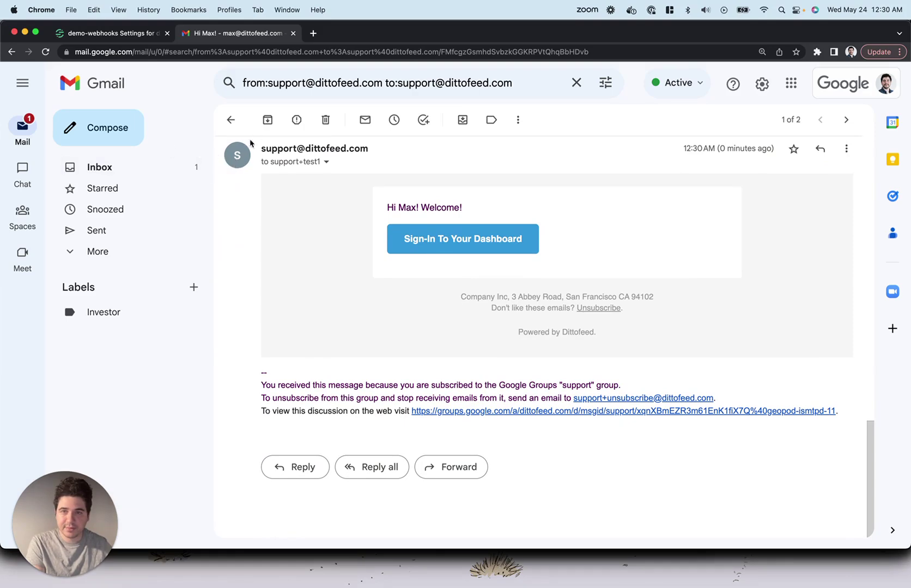
# Refresh again and open the '10 reasons to upgrade' email.
pyautogui.click(231, 120)
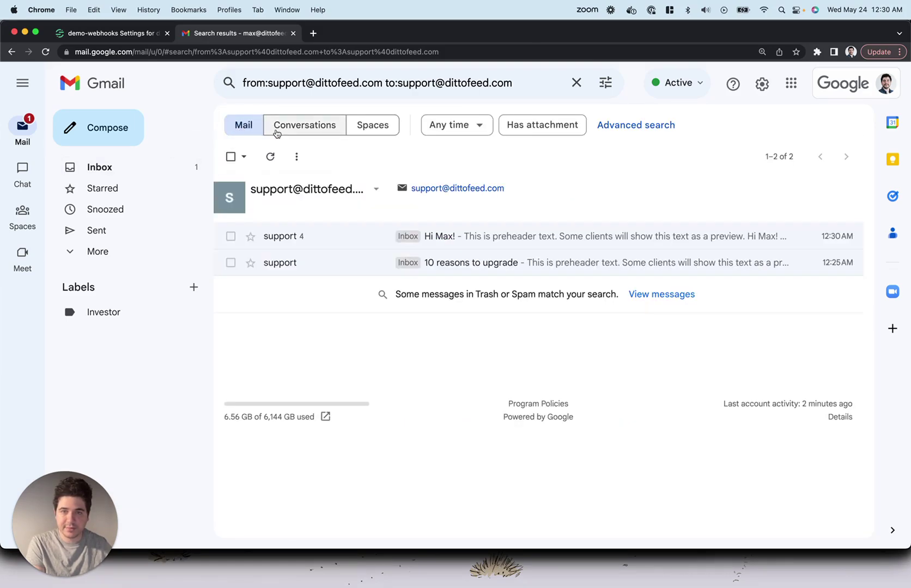
pyautogui.click(271, 165)
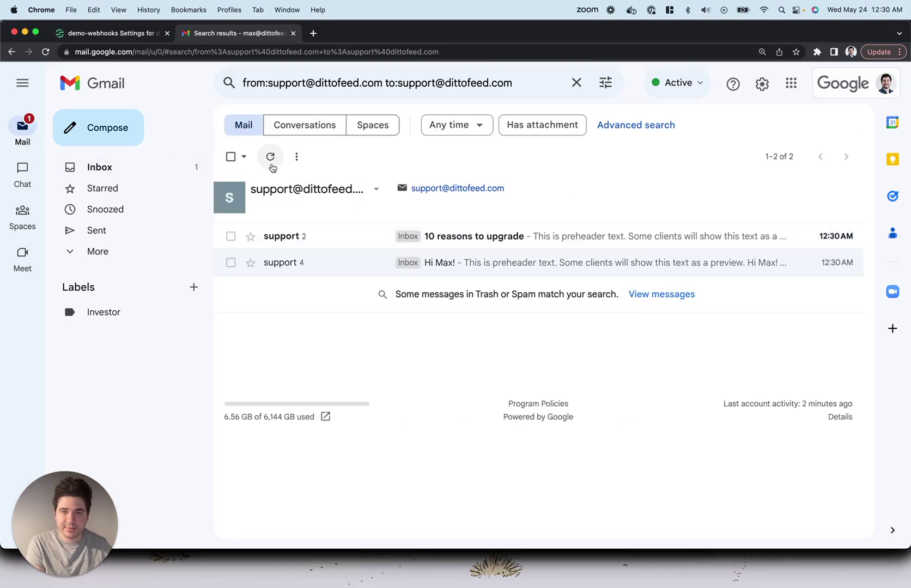
pyautogui.click(493, 256)
pyautogui.scroll(-6, 583, 368)
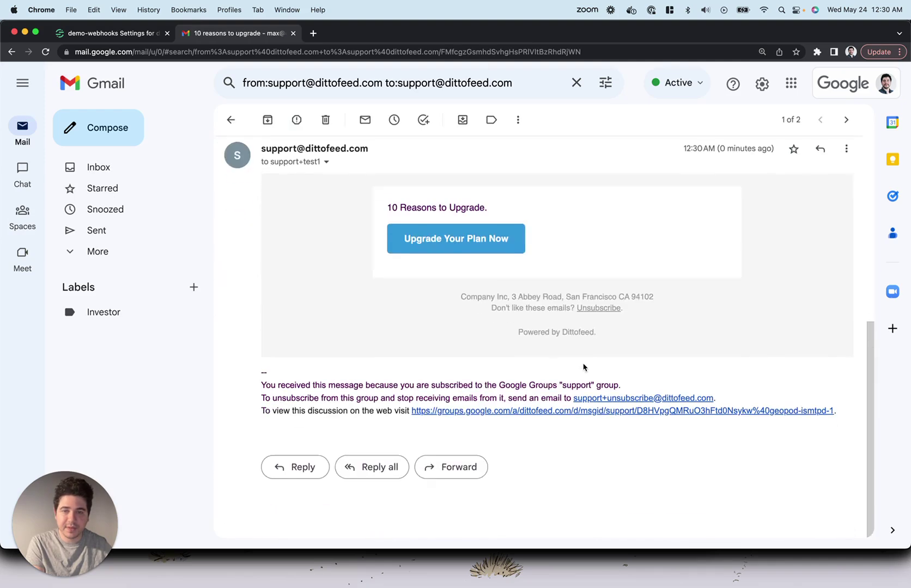
pyautogui.scroll(5, 583, 366)
pyautogui.scroll(-3, 582, 363)
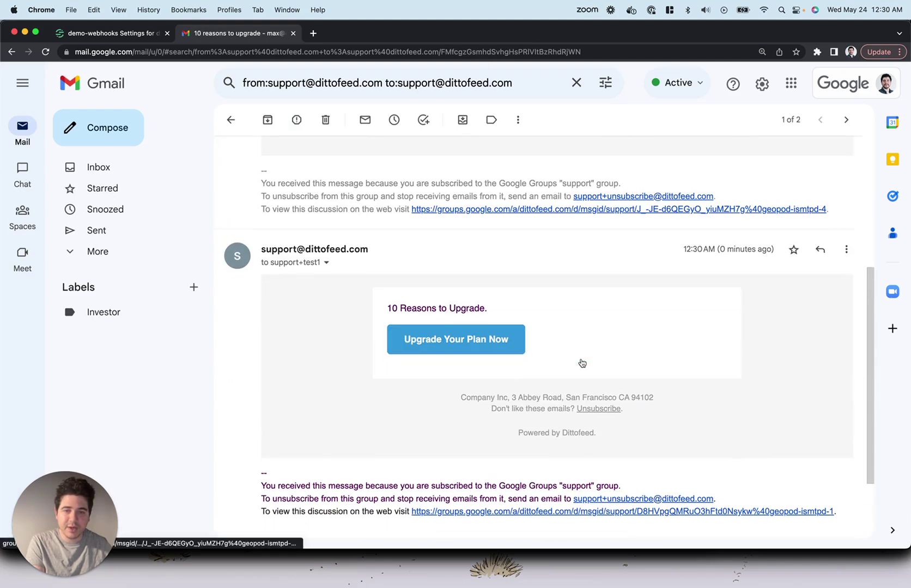